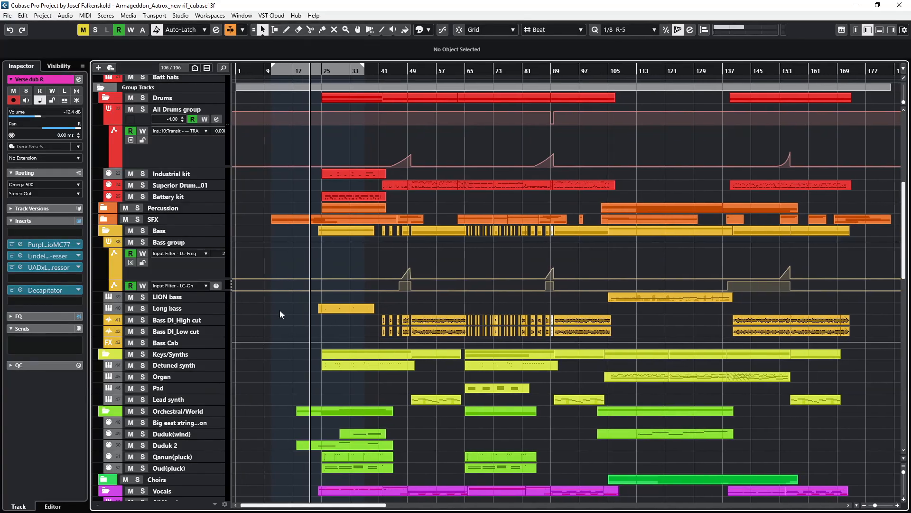
- Mute the whole Vocals folder during playback and collapse it in the track list
scroll(287, 313, "down", 6)
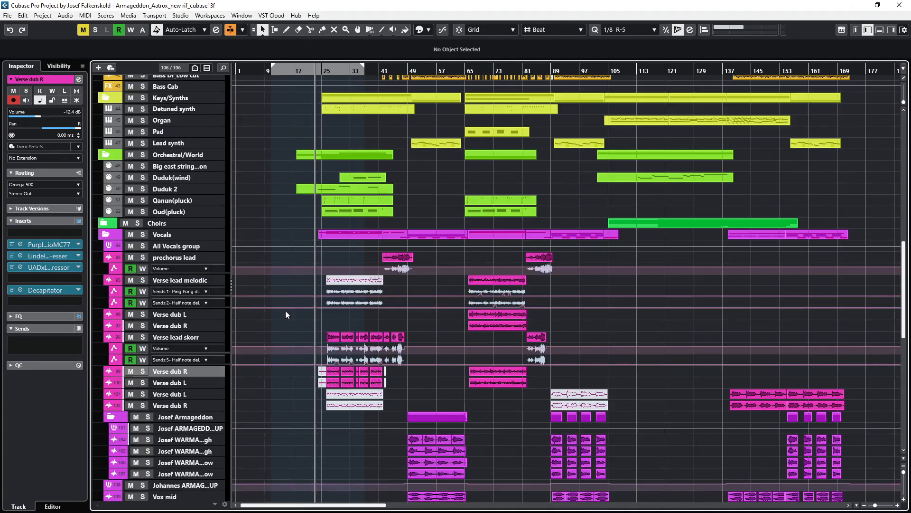
left_click(130, 235)
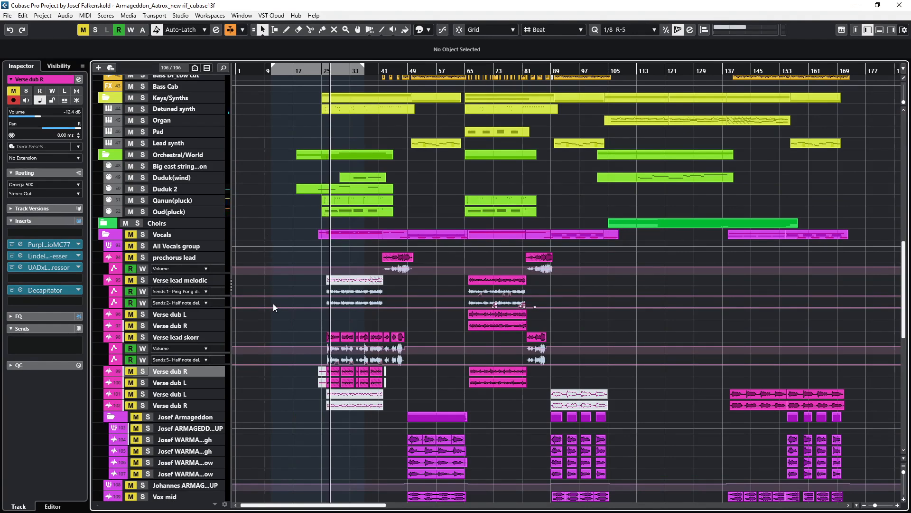
scroll(276, 313, "down", 6)
scroll(277, 313, "up", 6)
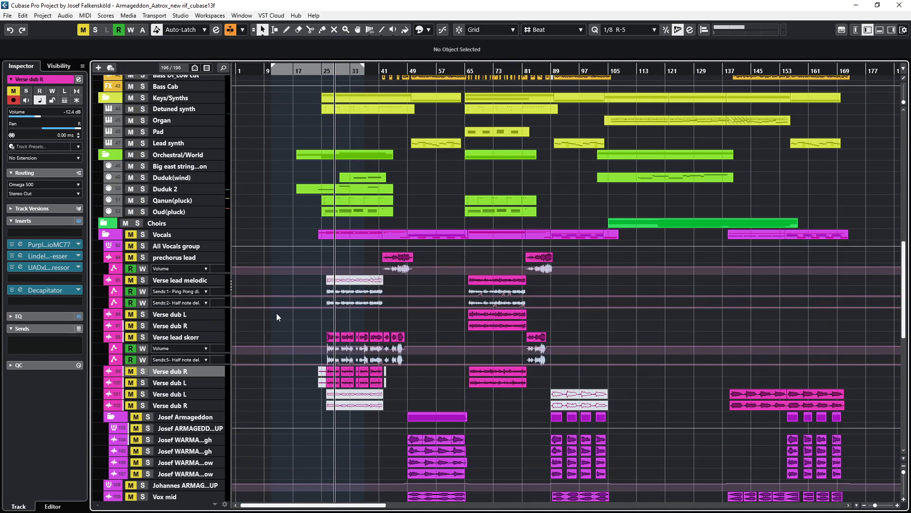
left_click(106, 234)
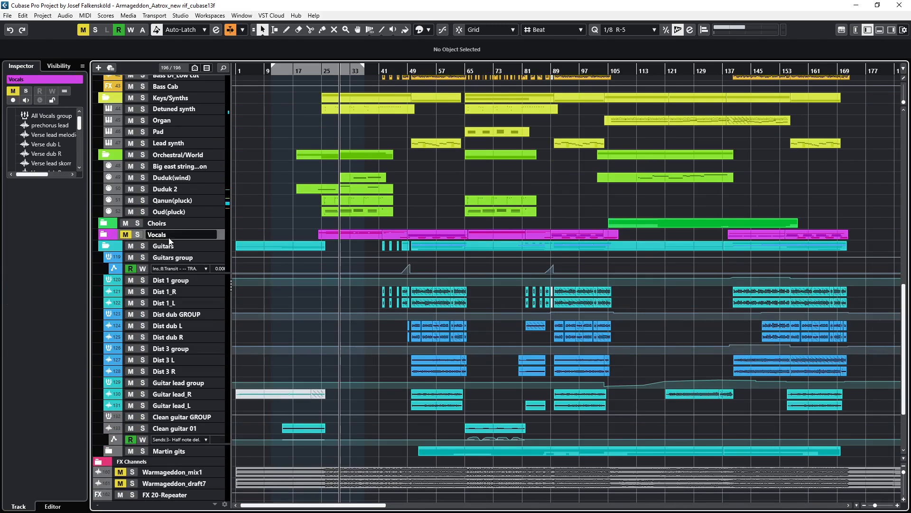
scroll(251, 269, "up", 3)
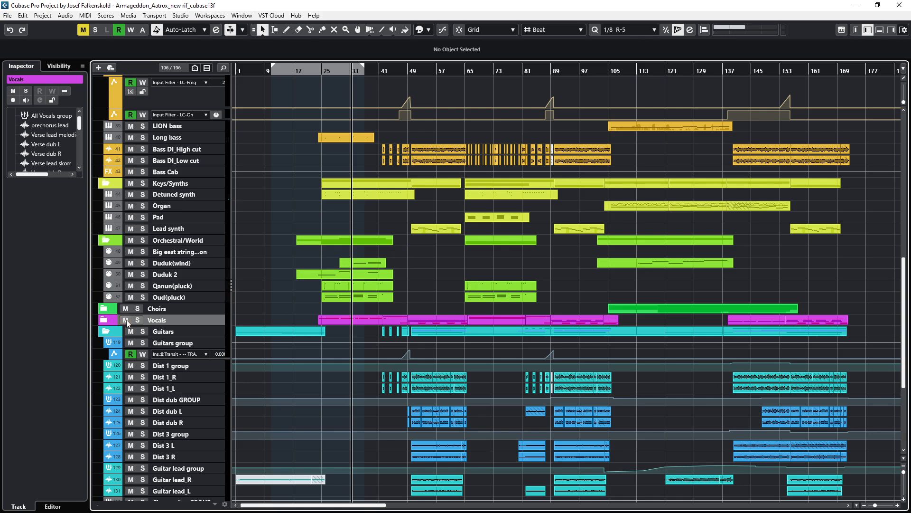
- Open the Superior Drummer 3 instrument from its MIDI track and inspect the snare's stacked layers one by one and together
scroll(276, 290, "up", 10)
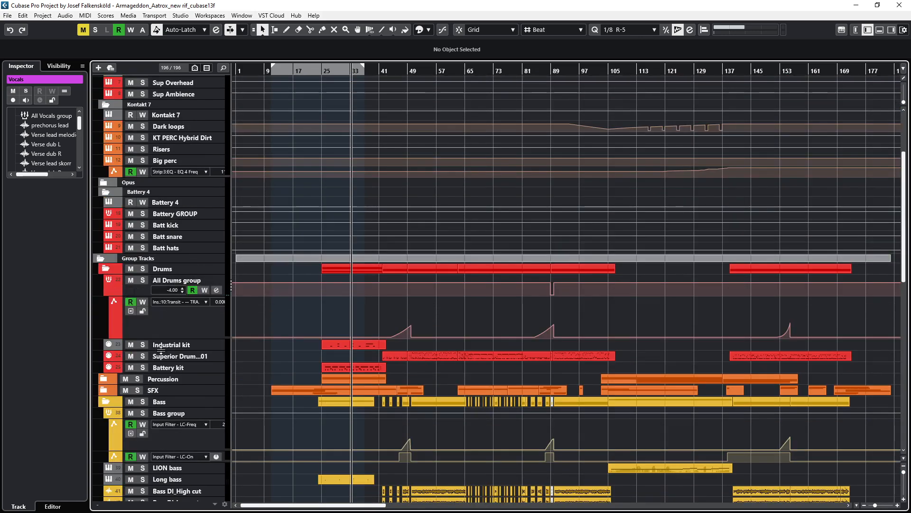
left_click(167, 269)
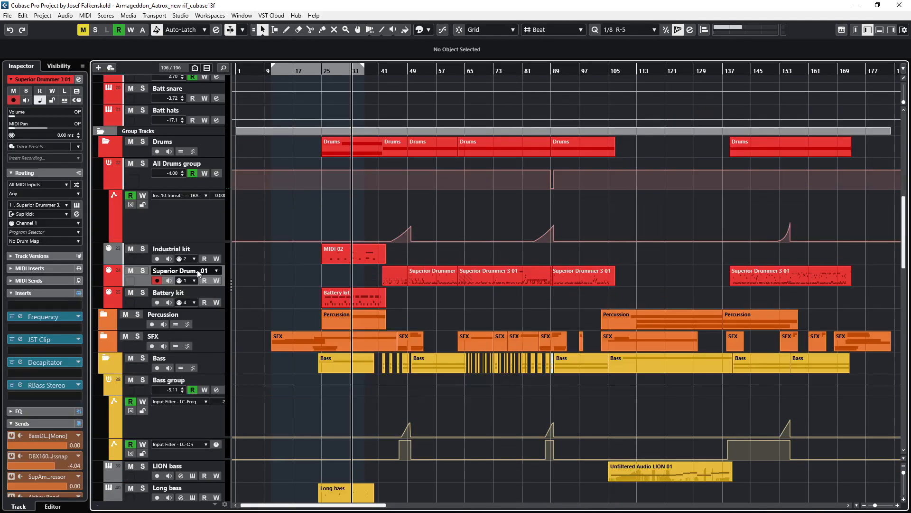
key("e")
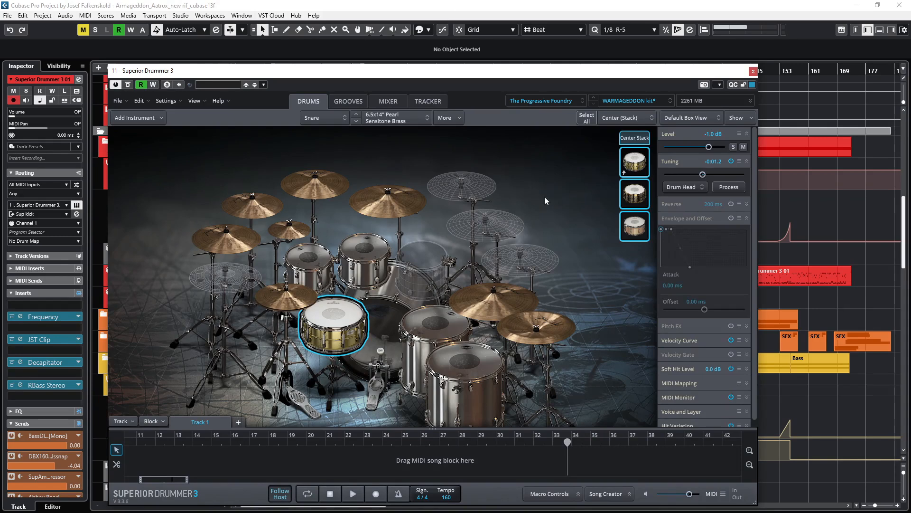
left_click(632, 167)
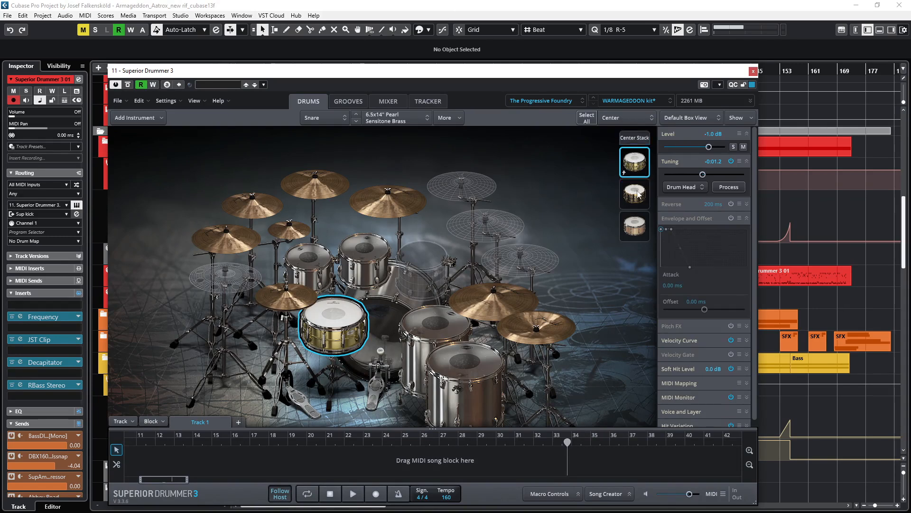
left_click(639, 140)
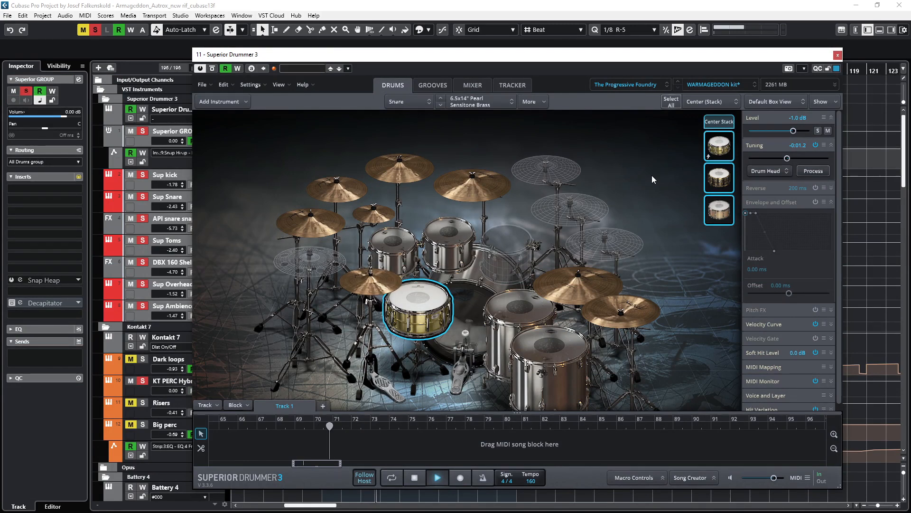
- Examine the mic channels in Superior Drummer's mixer, including Kick In Cond and Kick In Dyn 2, and return to the drum kit view
left_click(466, 84)
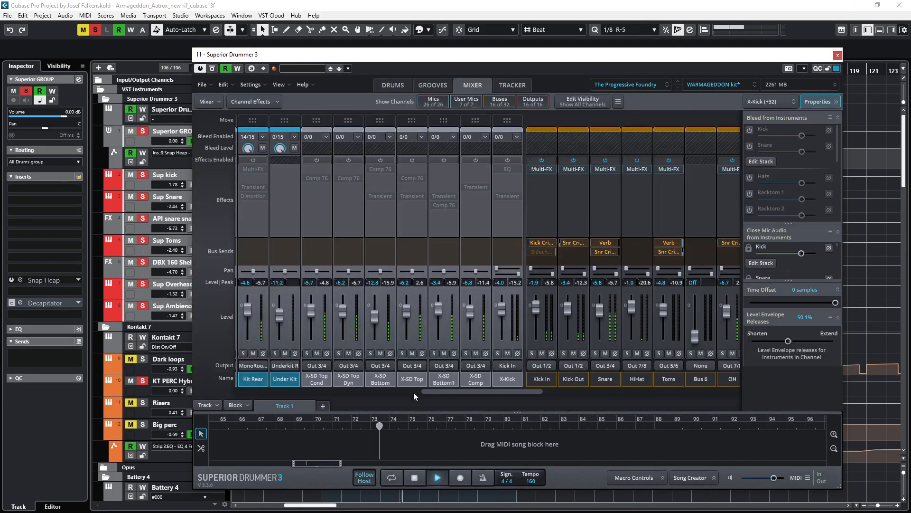
left_click_drag(446, 392, 272, 400)
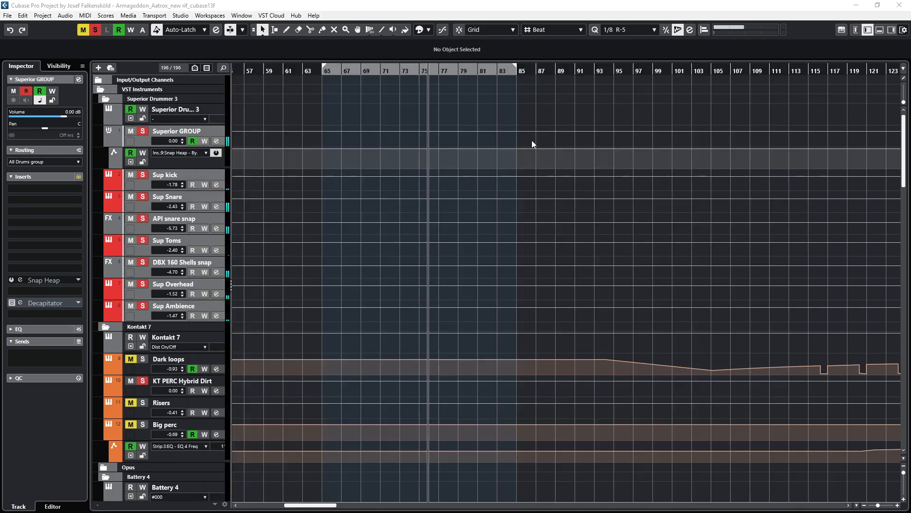
left_click(579, 4)
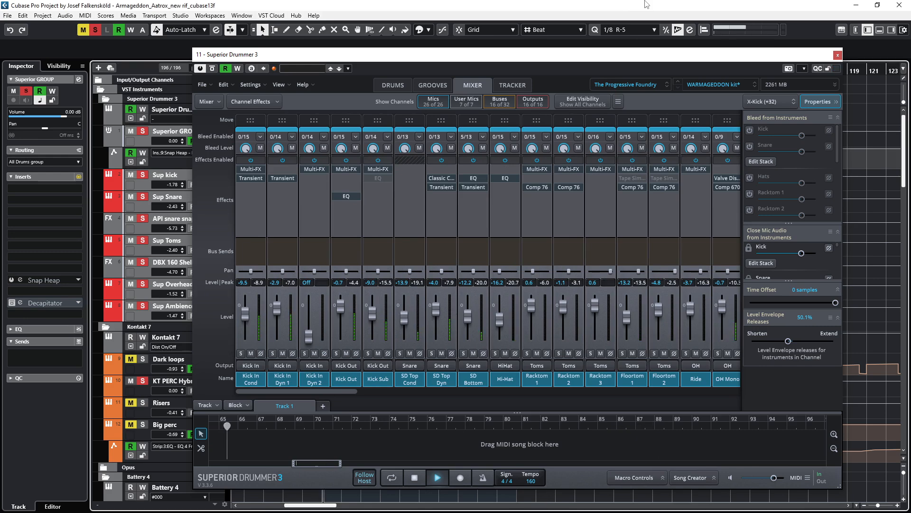
left_click(251, 379)
left_click(311, 378)
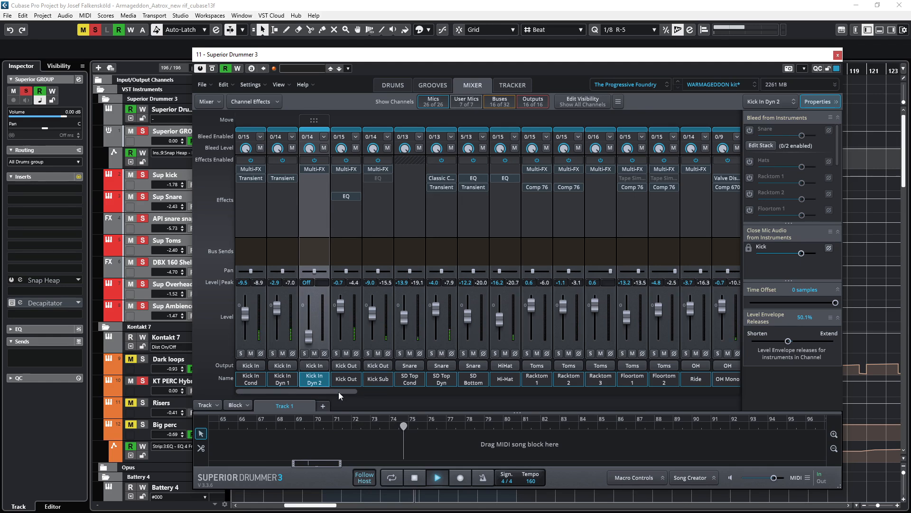
left_click_drag(338, 392, 317, 392)
left_click(395, 85)
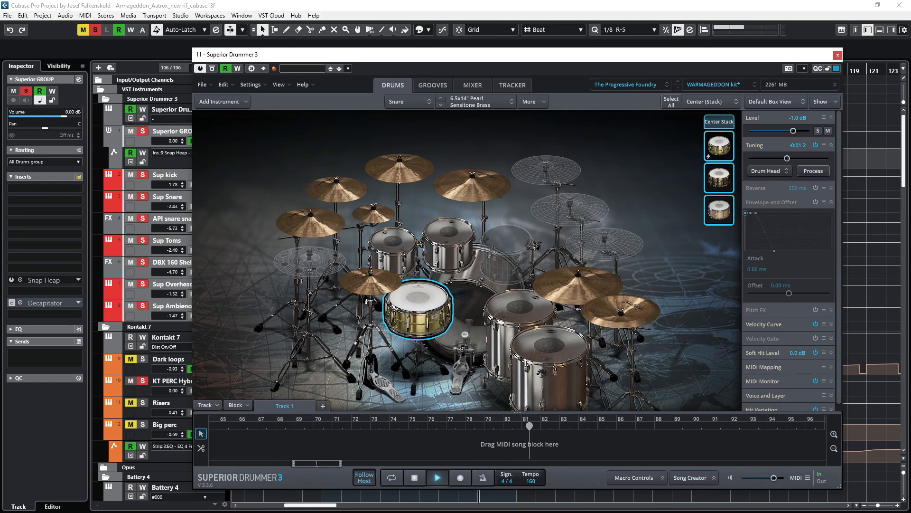
- Close the Superior Drummer window and examine the inserts on the drum channels in the MixConsole
left_click(838, 54)
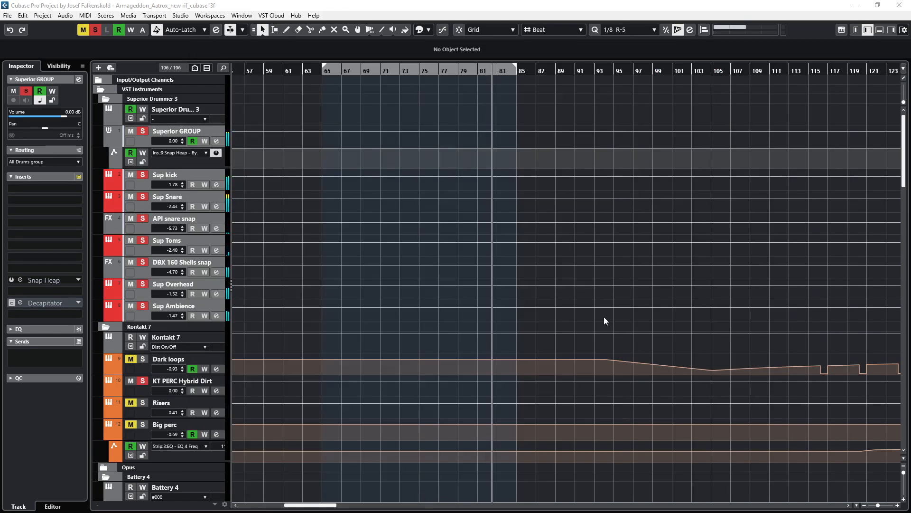
left_click(413, 107)
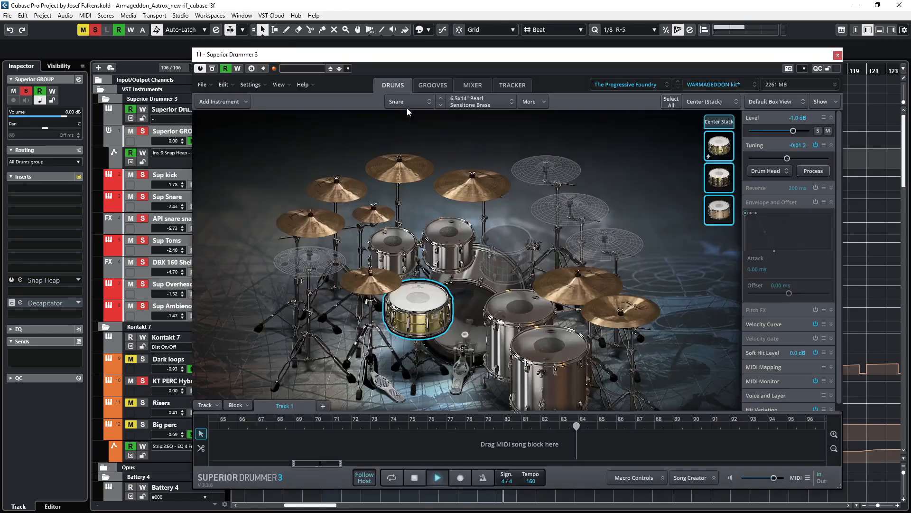
key("F3")
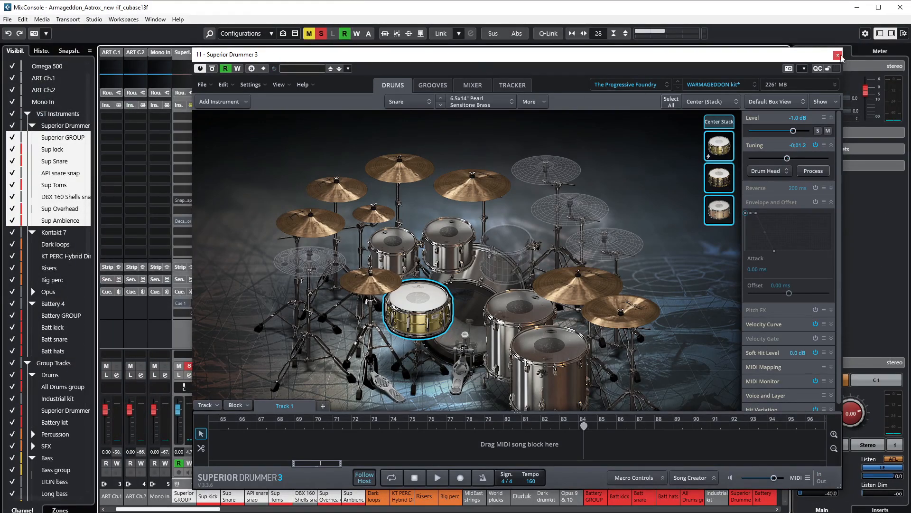
left_click(838, 56)
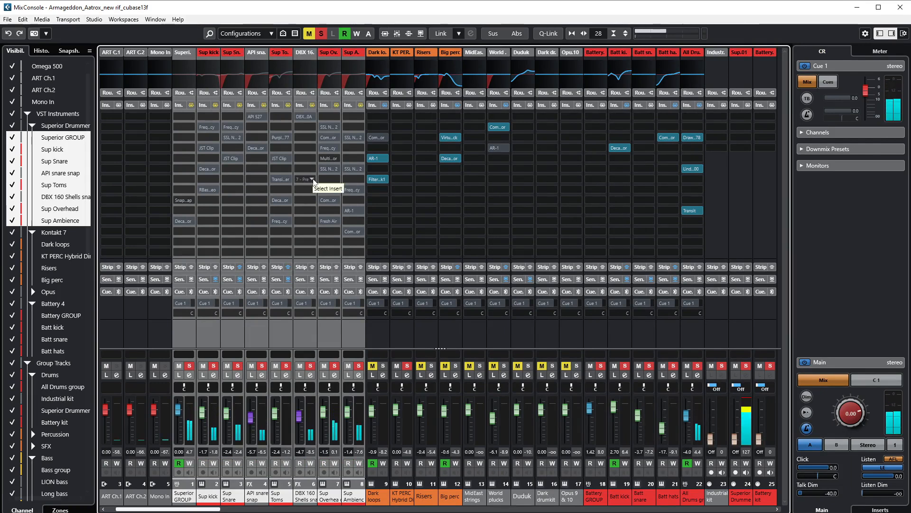
key("F3")
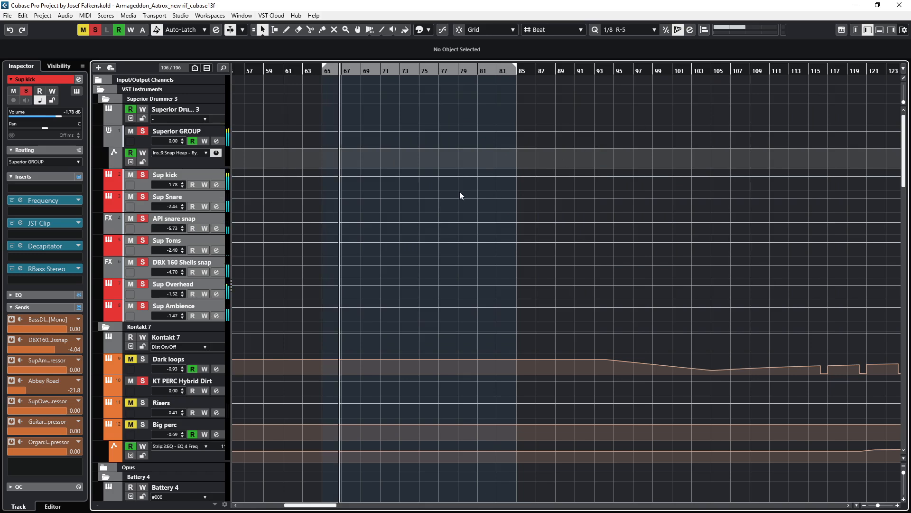
- Clear the existing solos, audition Sup Overhead on its own, and move the solo to Sup Ambience
left_click(173, 286)
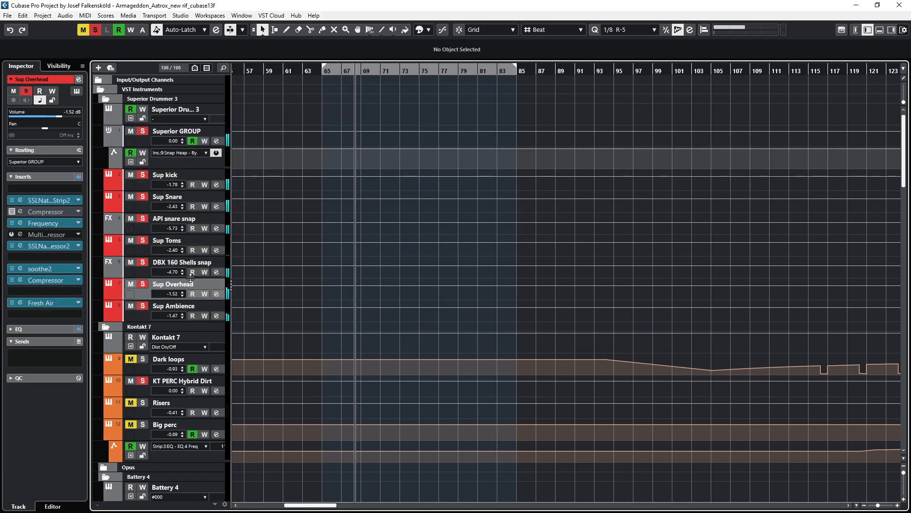
left_click(95, 30)
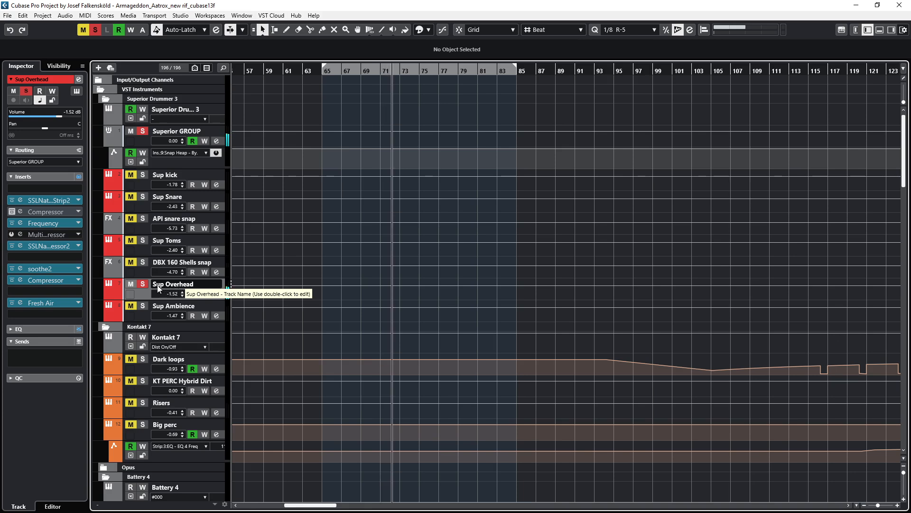
left_click(143, 306)
left_click(142, 284)
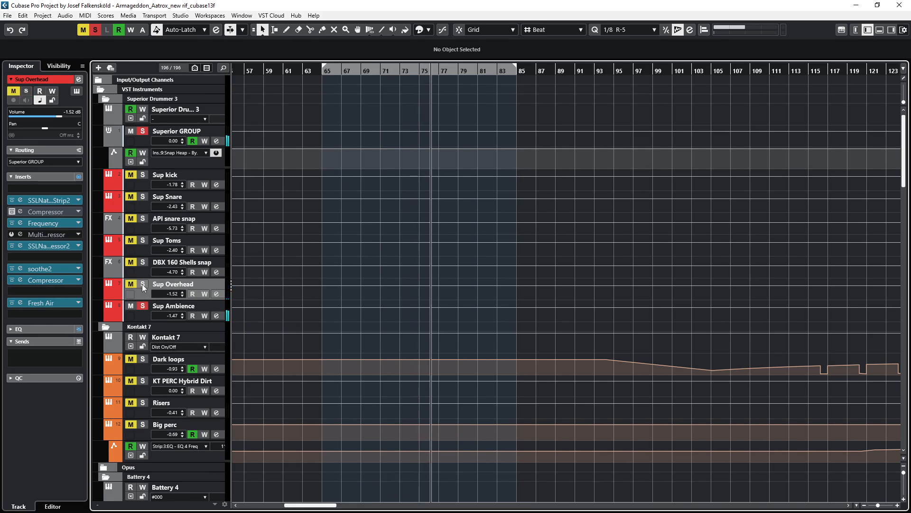
left_click(172, 306)
key("e")
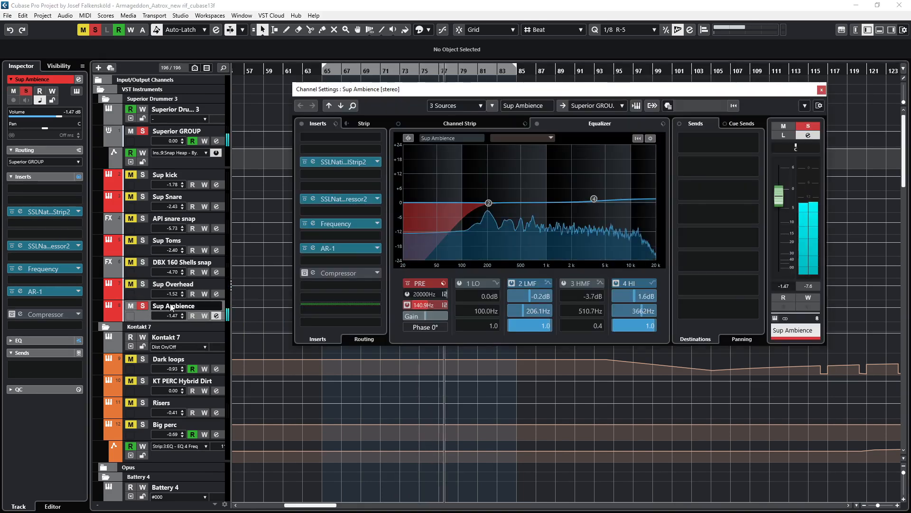
left_click(301, 124)
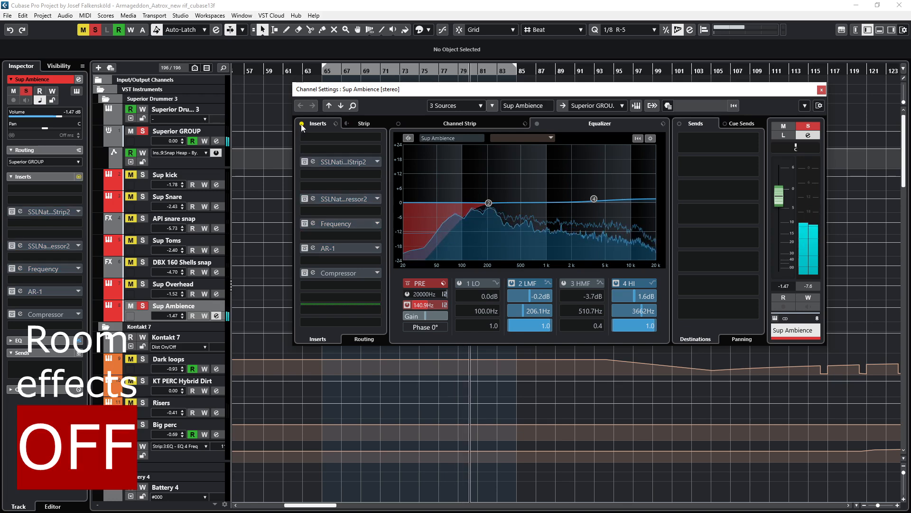
key("KP_Divide")
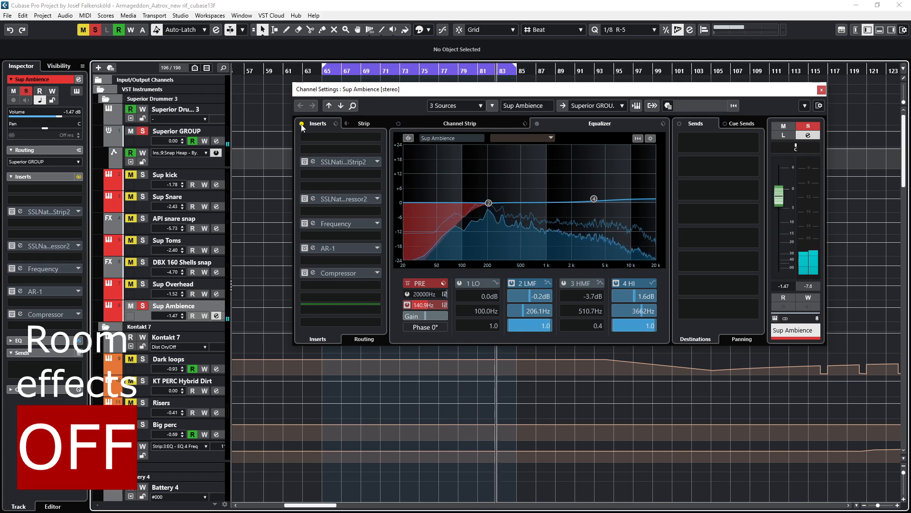
left_click(301, 124)
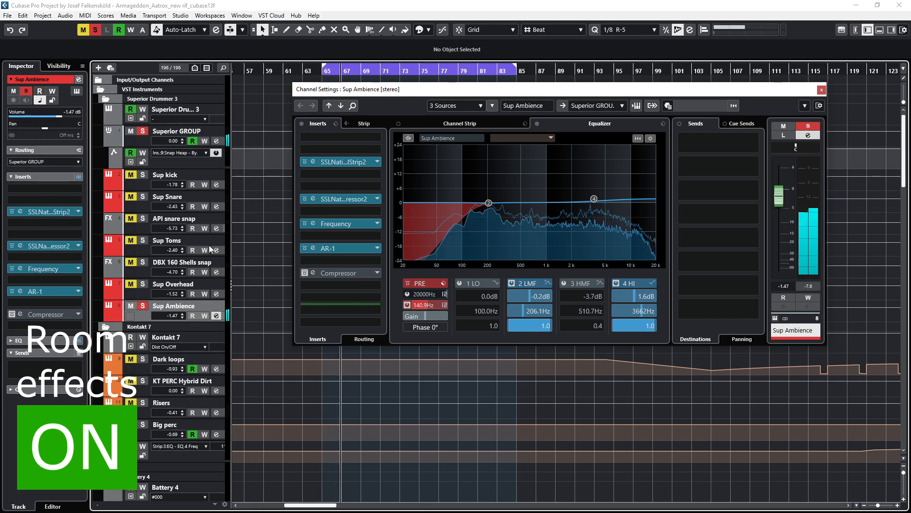
- Move the solo to Sup Overhead and compare its sound with all inserts bypassed and active
left_click(147, 297)
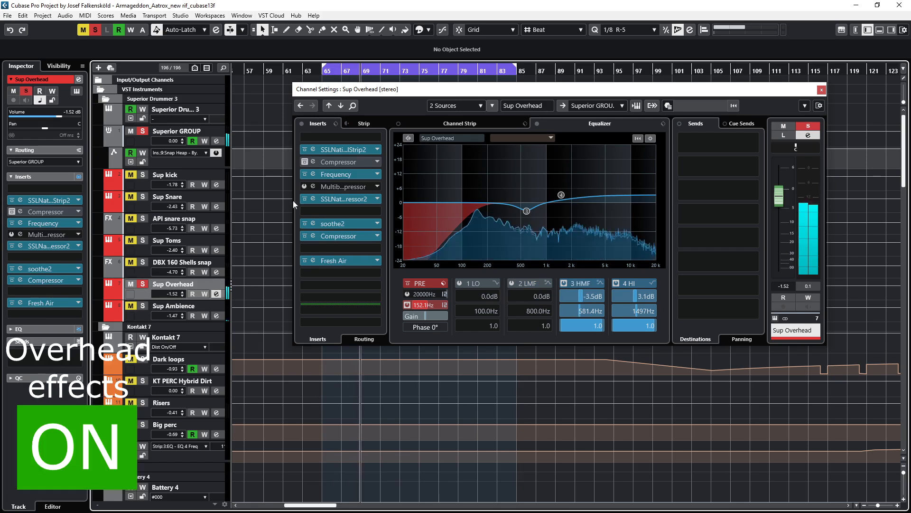
left_click(302, 124)
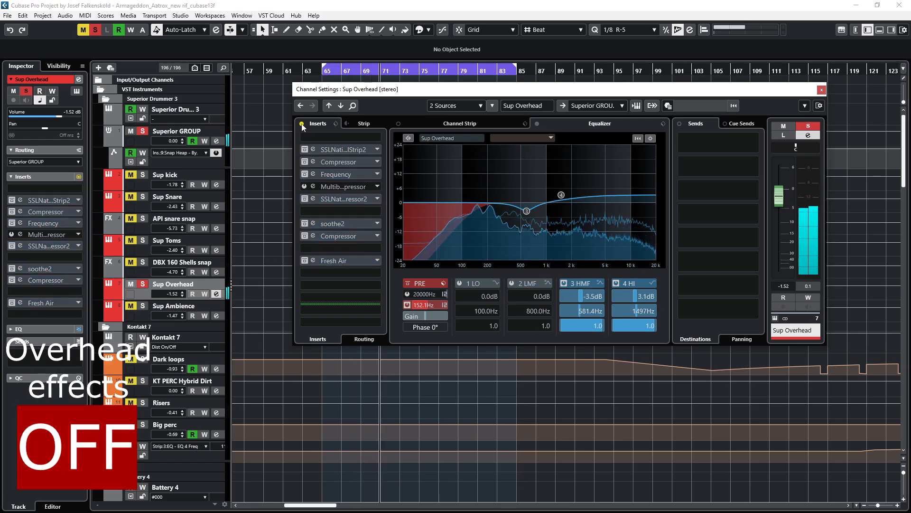
left_click(302, 124)
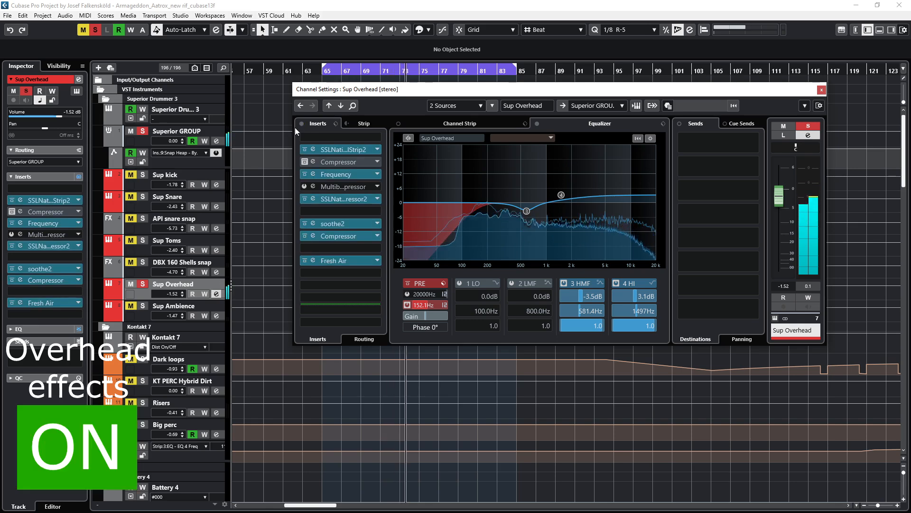
- Solo Superior GROUP together with all its drum mic and snap effect channels, and close the channel settings
left_click(143, 131)
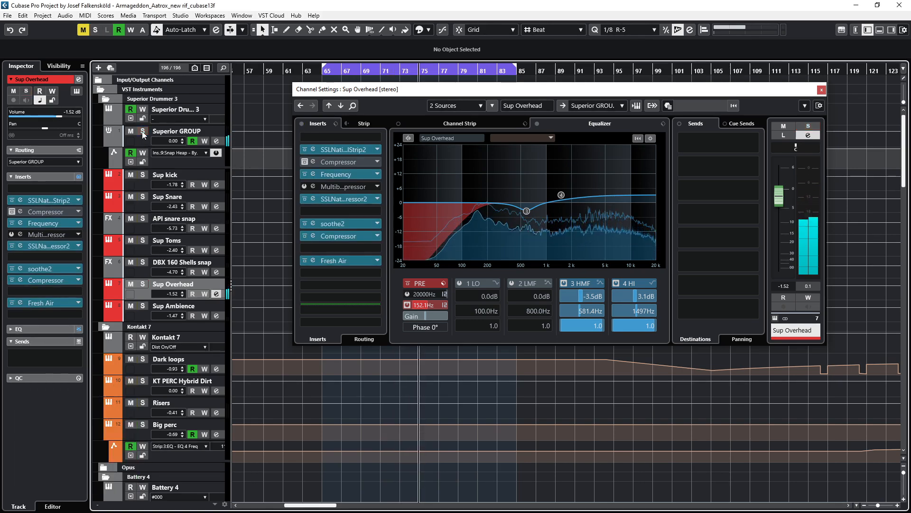
left_click(143, 131)
left_click(143, 262)
left_click(143, 218)
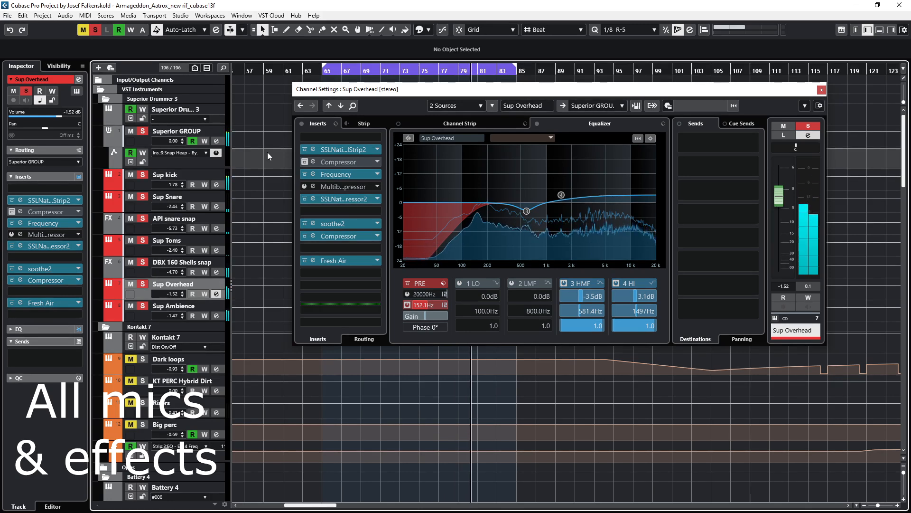
left_click(822, 90)
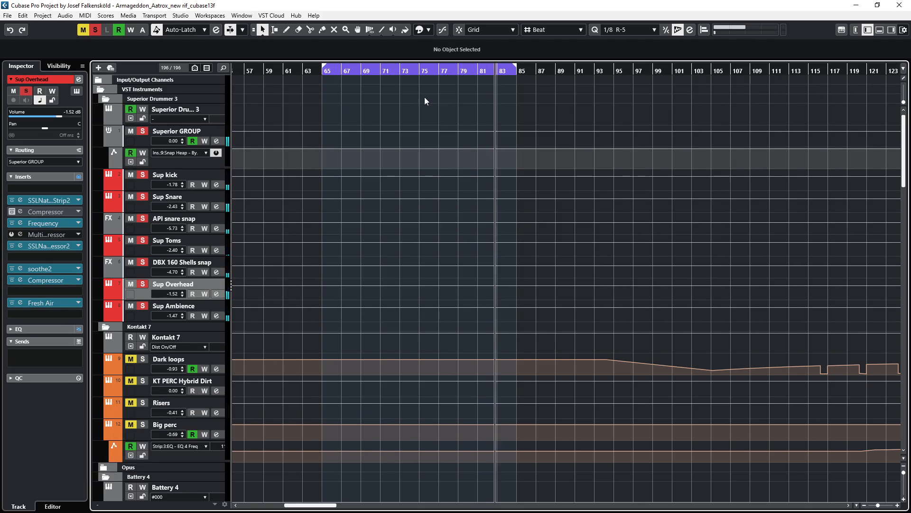
- Solo the Bass folder along with the Superior drums and restart playback from bar 65
key("space")
scroll(325, 359, "down", 7)
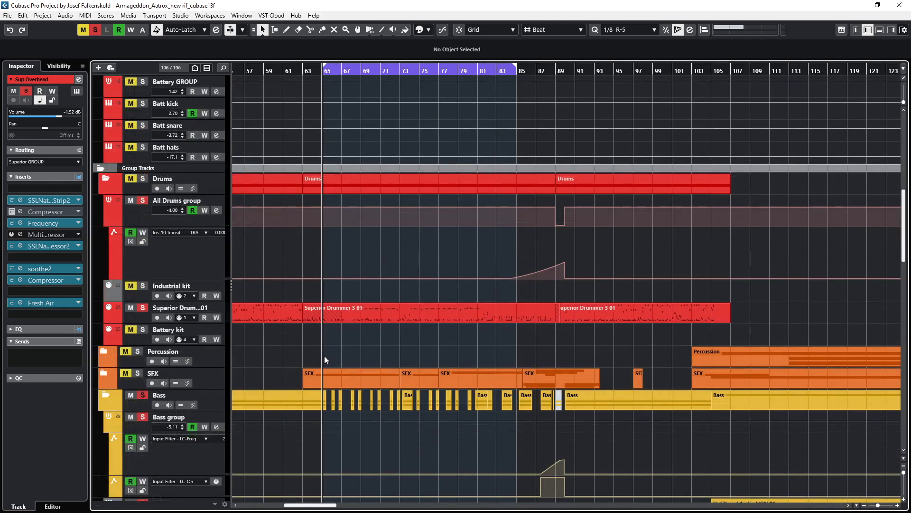
key("space")
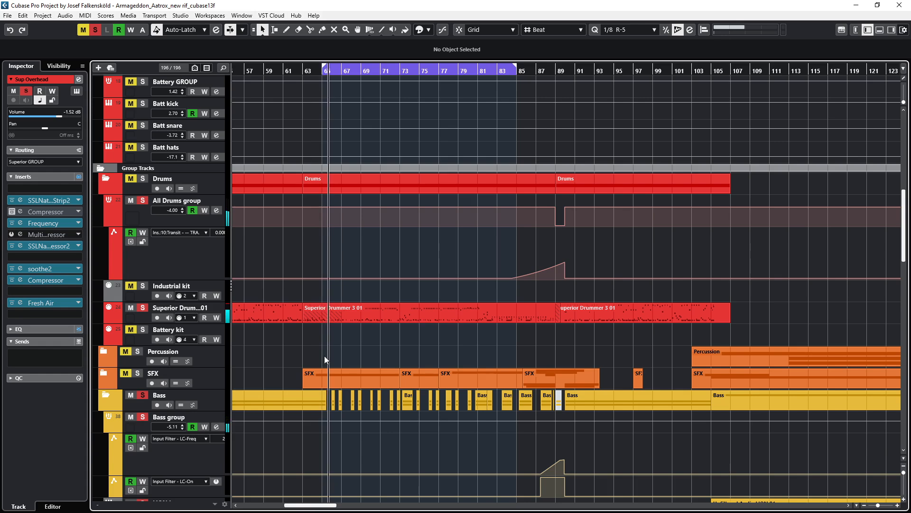
- Examine the inserts and sends of the Bass DI_High cut and Bass DI_Low cut tracks
scroll(325, 357, "down", 4)
scroll(307, 352, "down", 8)
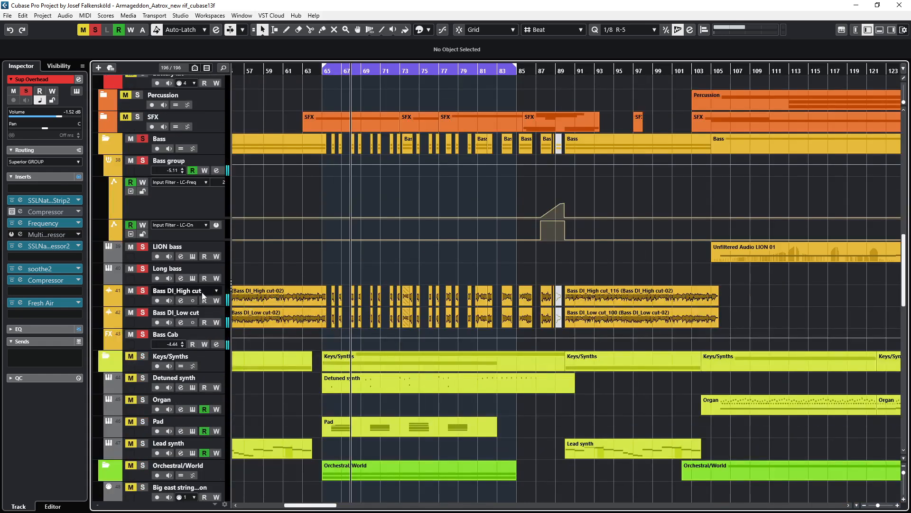
left_click(182, 305)
left_click(182, 312)
left_click(181, 294)
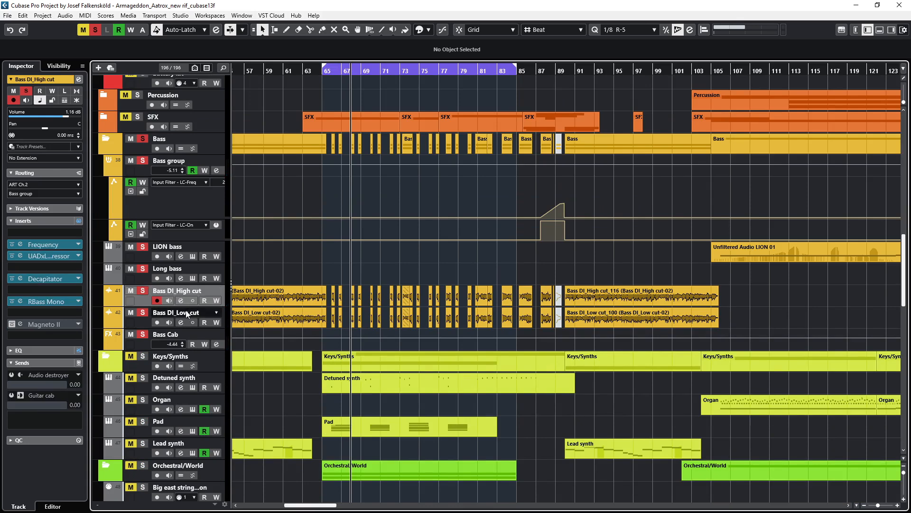
left_click(188, 313)
- Set the cycle range to run from bar 51 to bar 63
scroll(334, 308, "up", 2)
left_click_drag(335, 307, 726, 288)
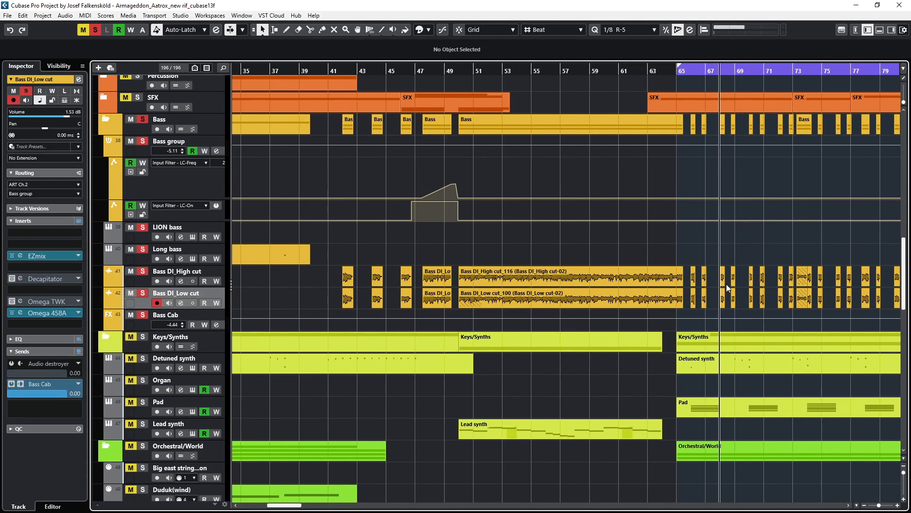
left_click_drag(473, 66, 639, 111)
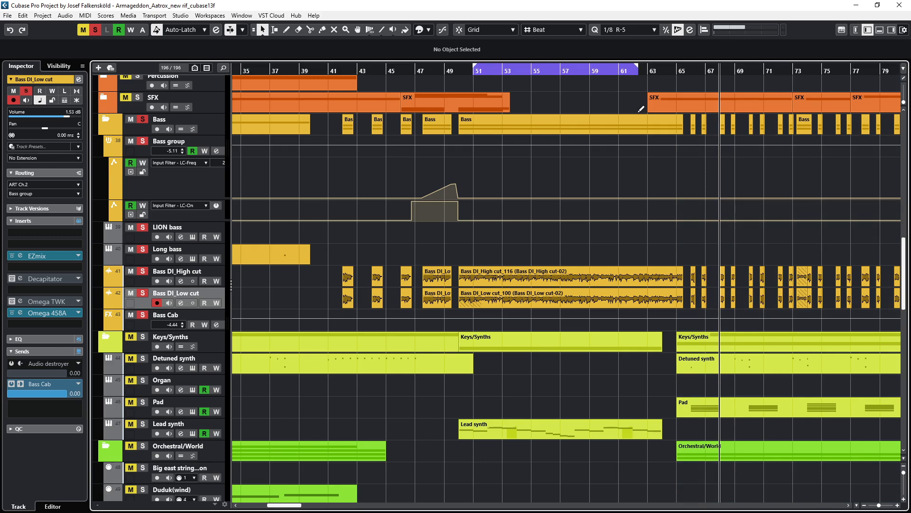
- Clear all solos, solo only the Bass DI_High cut track and play it from bar 51
left_click(177, 277)
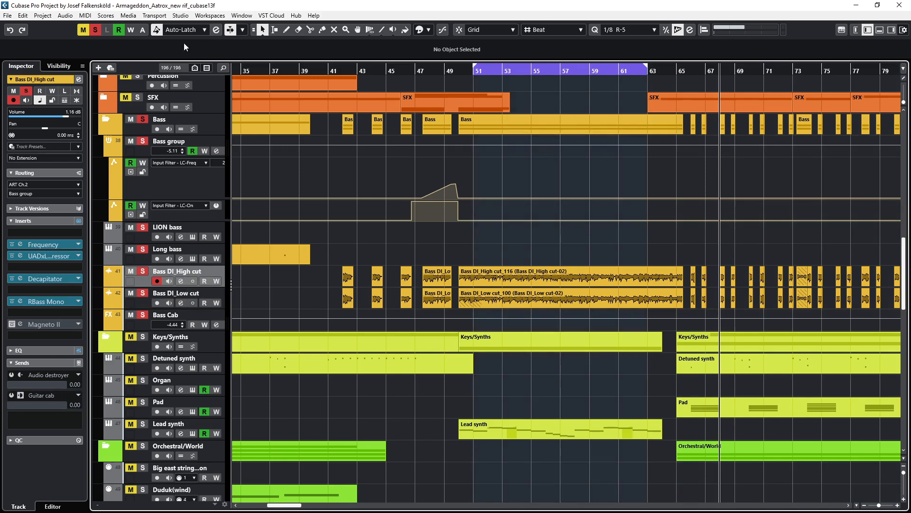
left_click(95, 32)
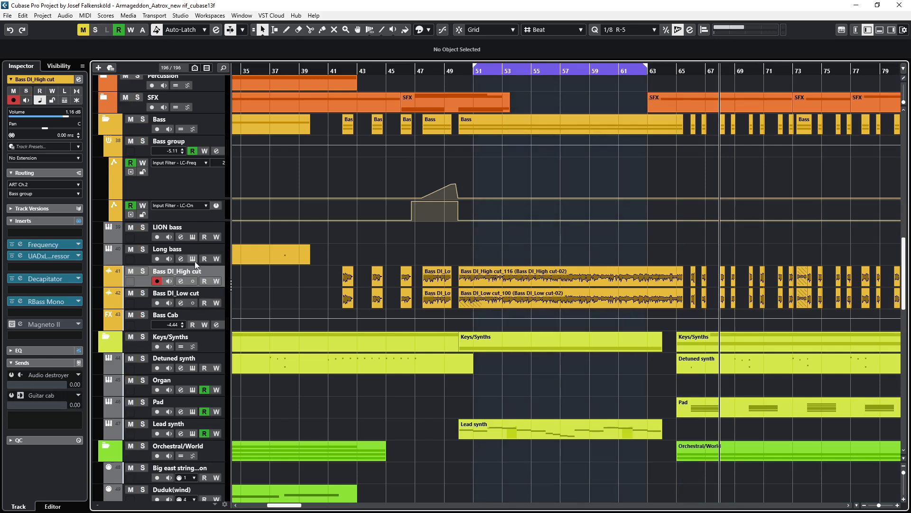
left_click(143, 272)
left_click(474, 69)
key("space")
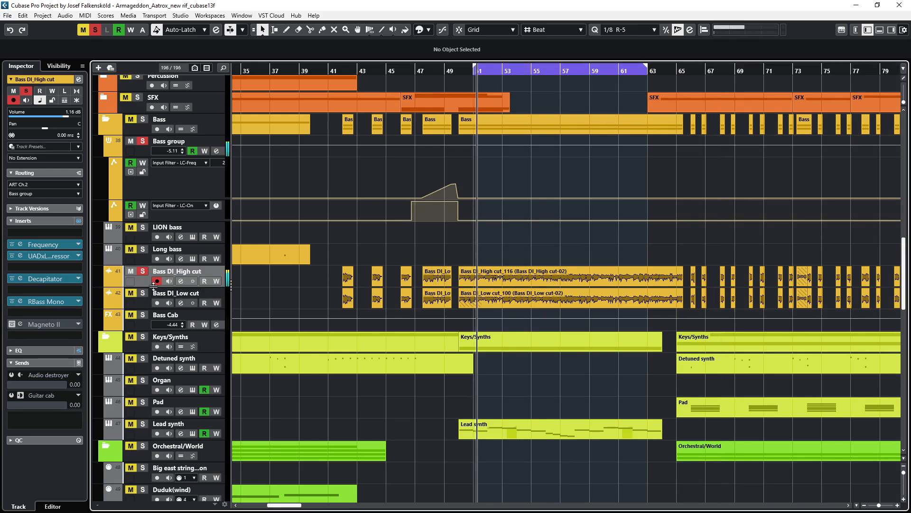
- Show Bass DI_High cut's channel settings and open the editor of its Frequency insert
left_click(181, 281)
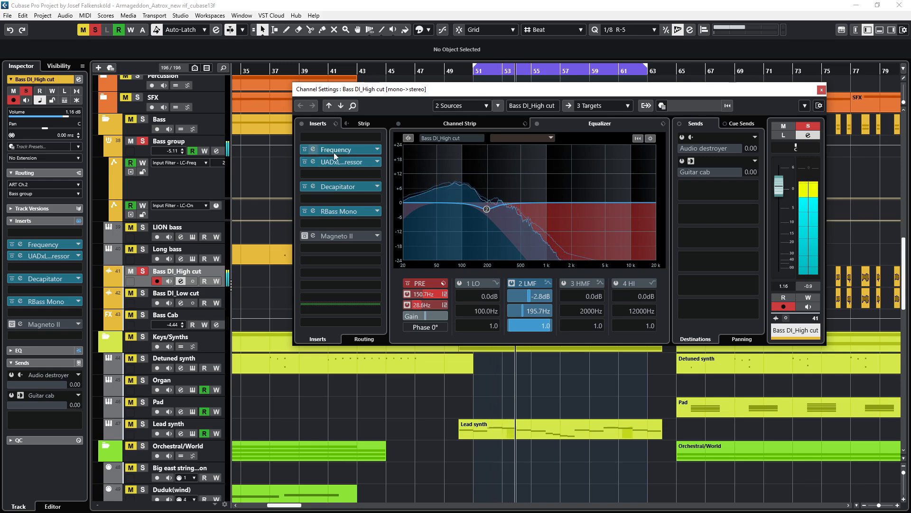
left_click(313, 149)
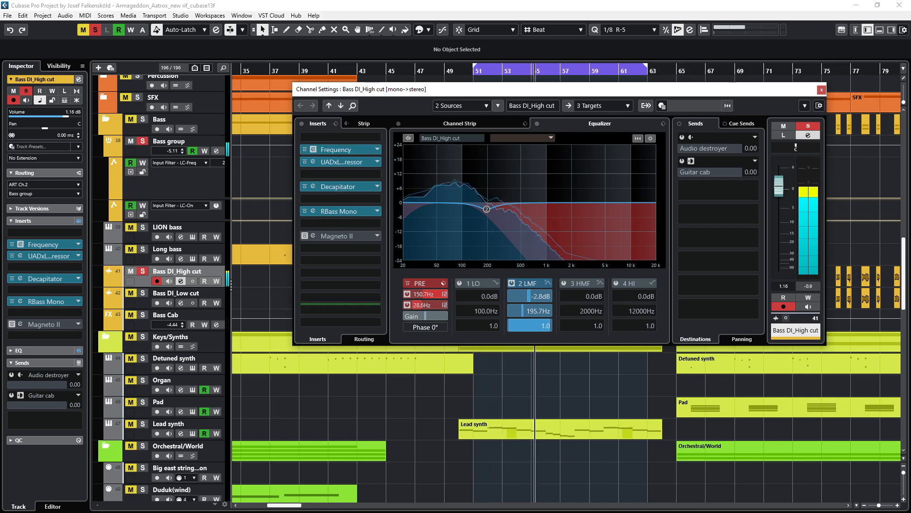
left_click_drag(612, 151, 520, 155)
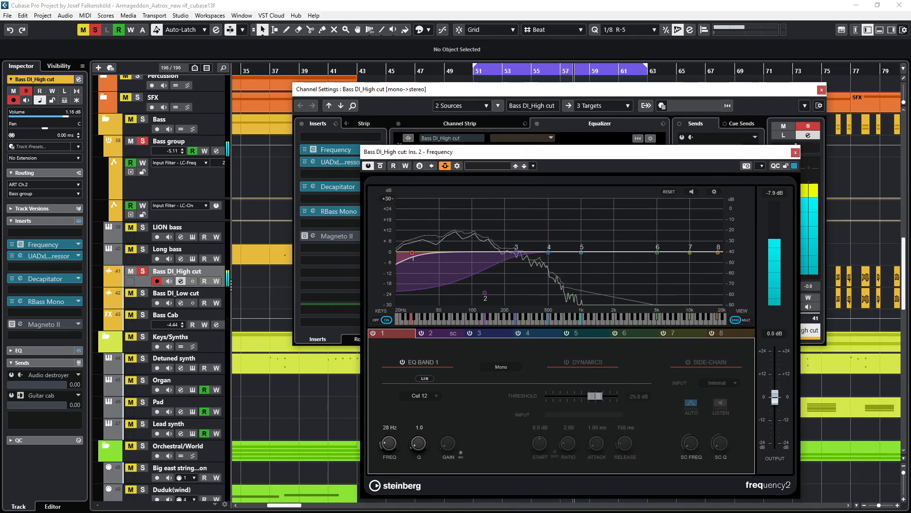
key("Escape")
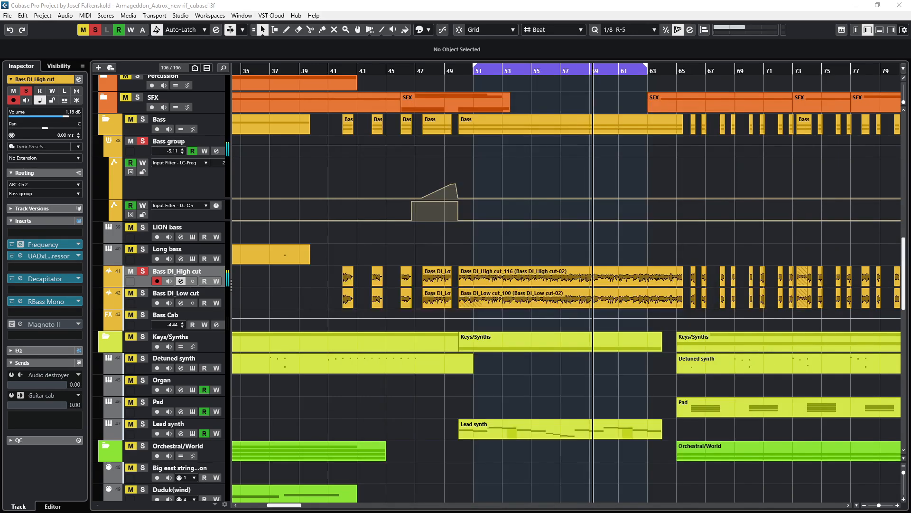
left_click(615, 169)
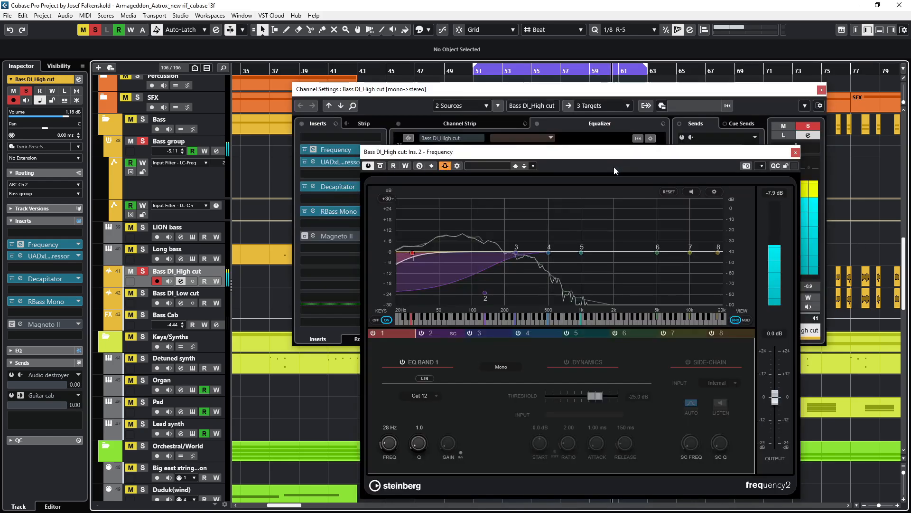
- Solo Sup kick together with the high-cut bass and watch the Frequency equalizer react to the kick
scroll(258, 202, "up", 15)
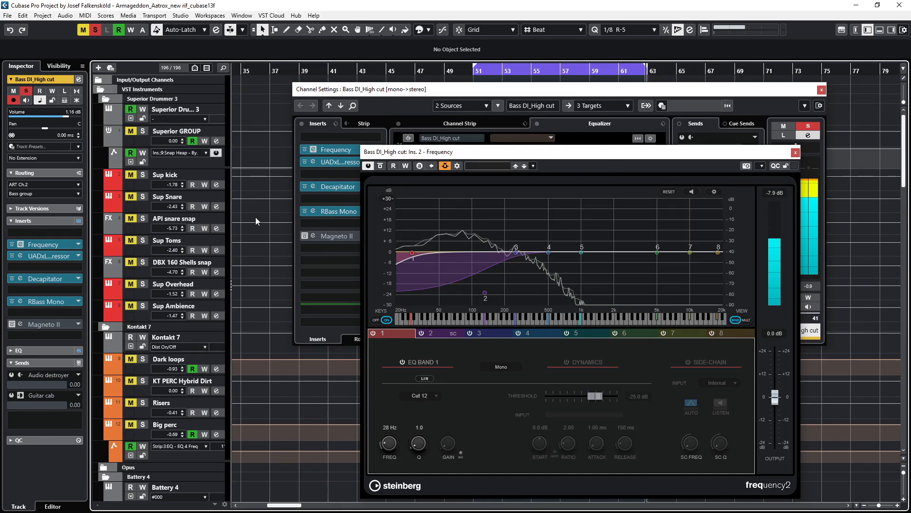
left_click(143, 175)
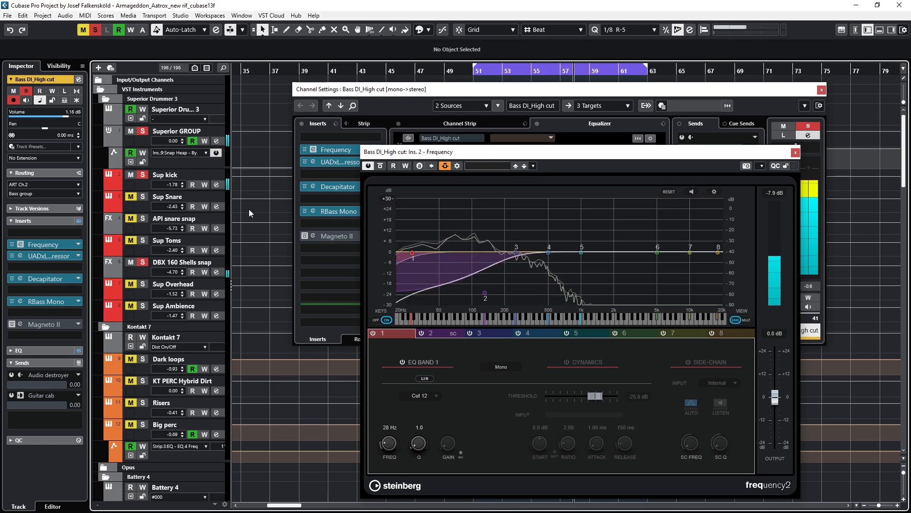
key("alt+Tab")
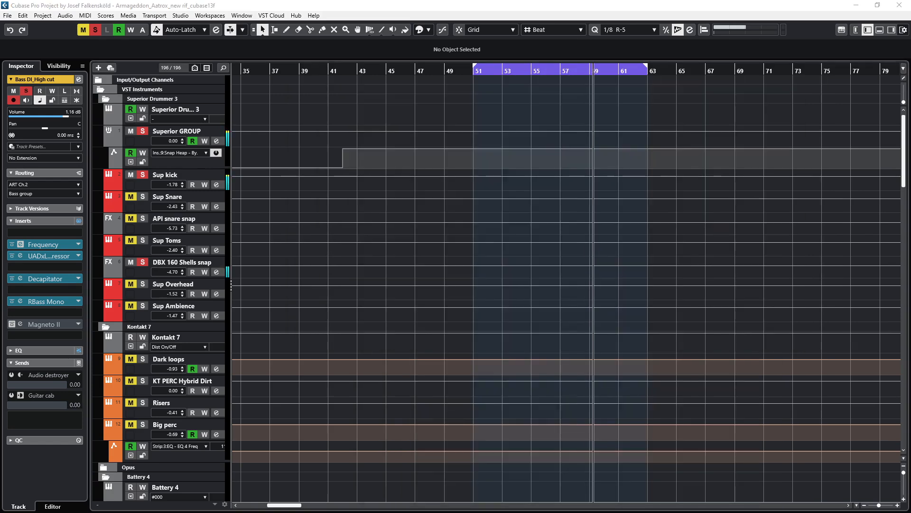
left_click(393, 5)
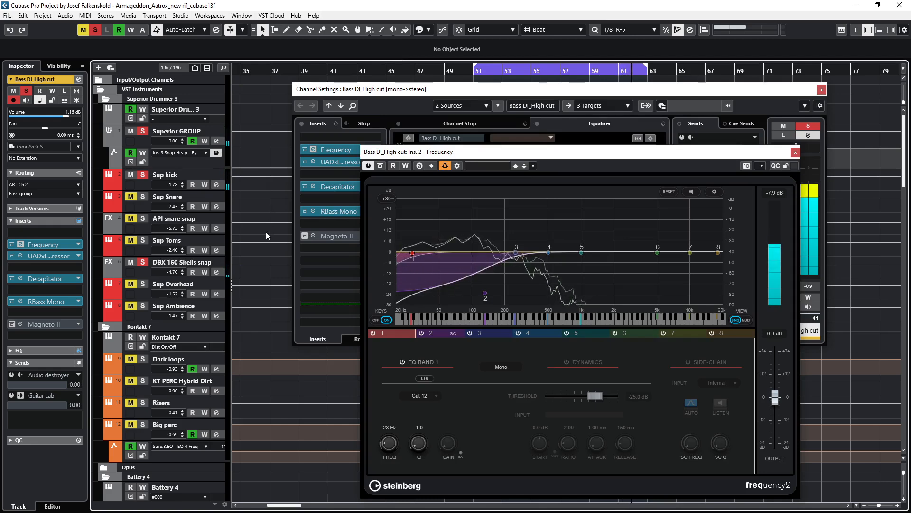
- Audition the Superior drums with both Bass DI tracks and Bass Cab soloed, and finish by stopping playback and clearing all solos
scroll(265, 231, "down", 5)
scroll(261, 245, "down", 12)
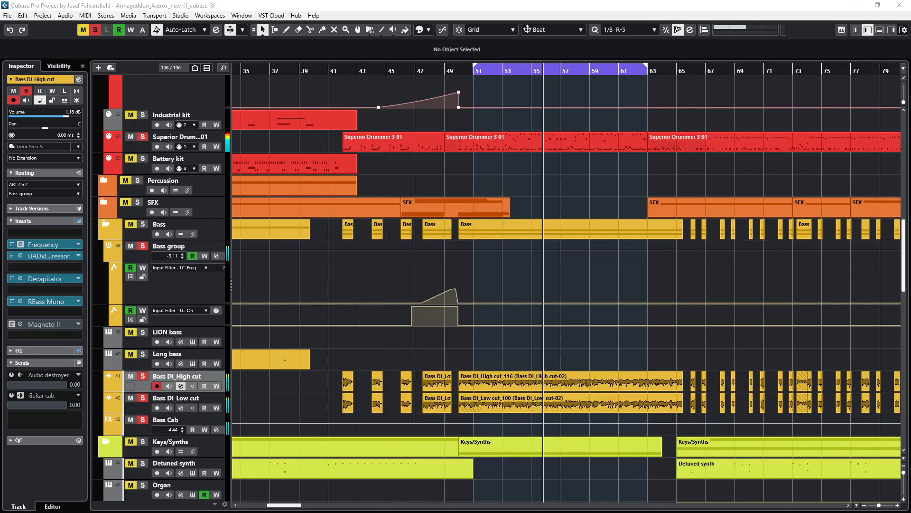
left_click(575, 19)
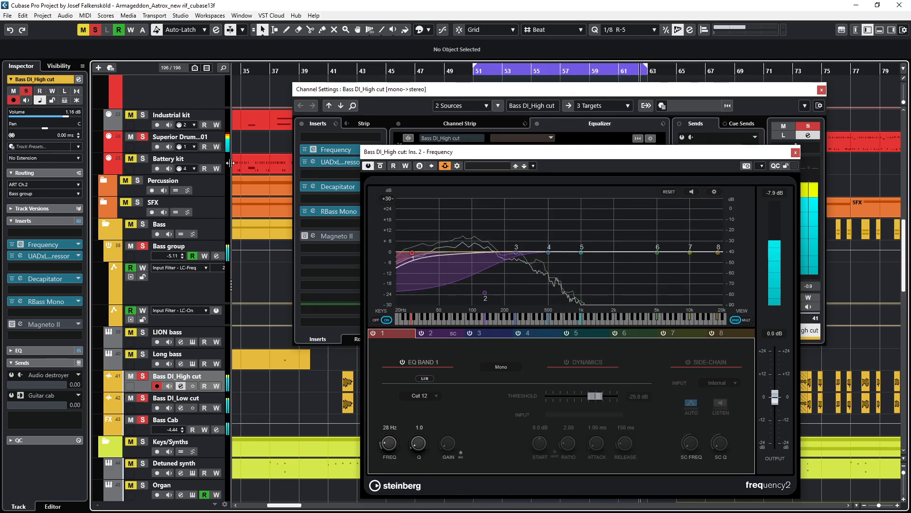
key("space")
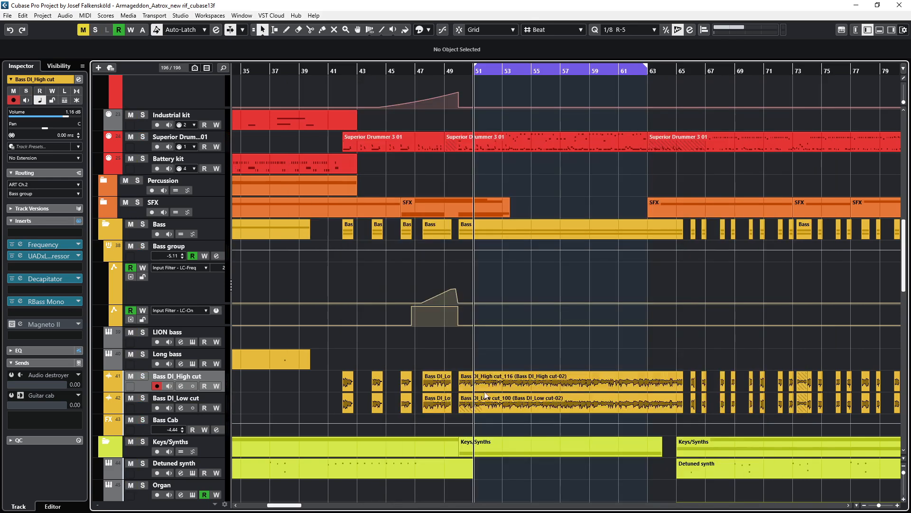
- Solo Bass DI_Low cut with Bass Cab muted, and play it with its channel settings open
left_click(521, 403)
left_click(192, 401)
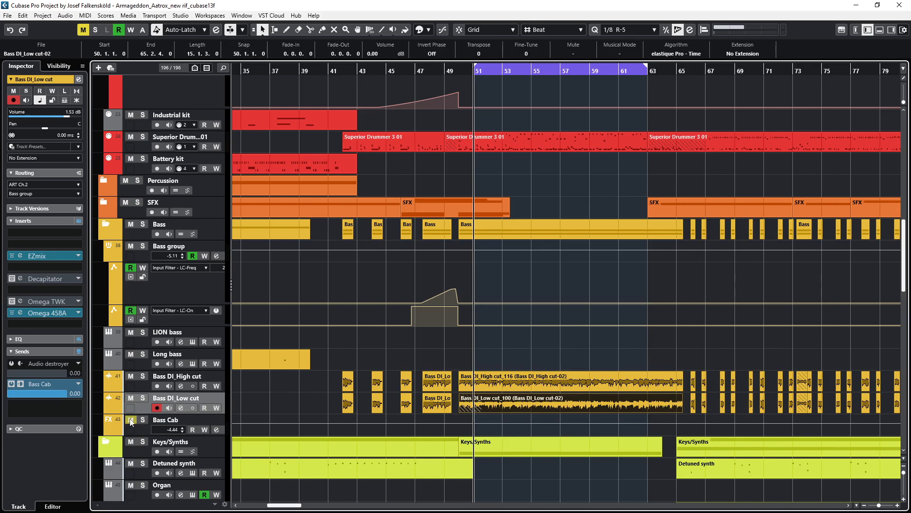
left_click(143, 397)
key("space")
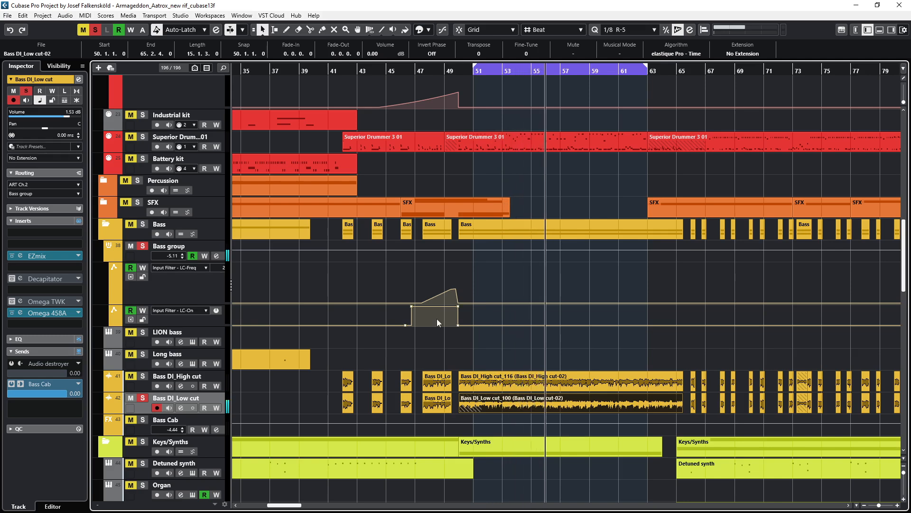
key("e")
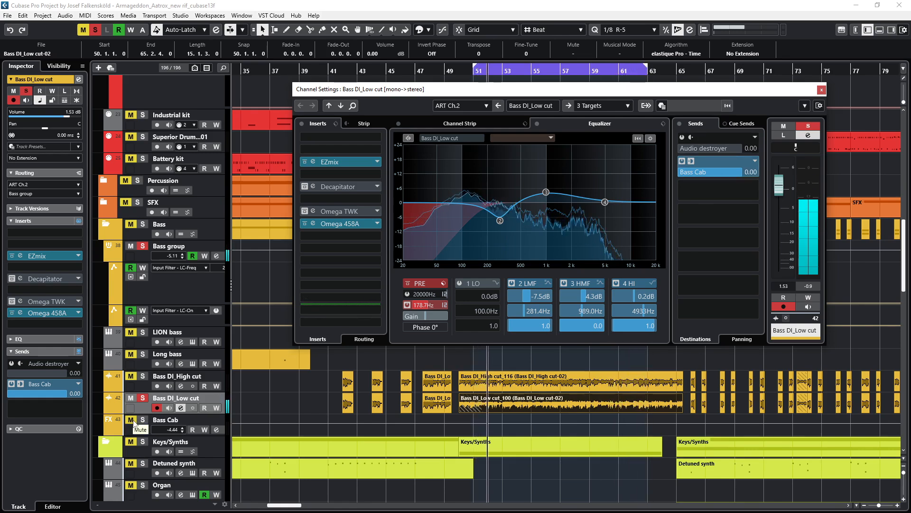
left_click(164, 422)
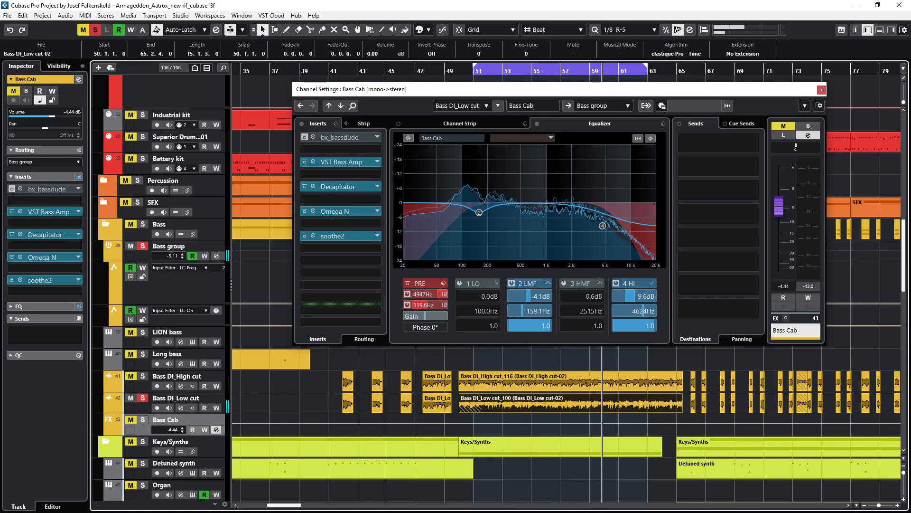
left_click(143, 420)
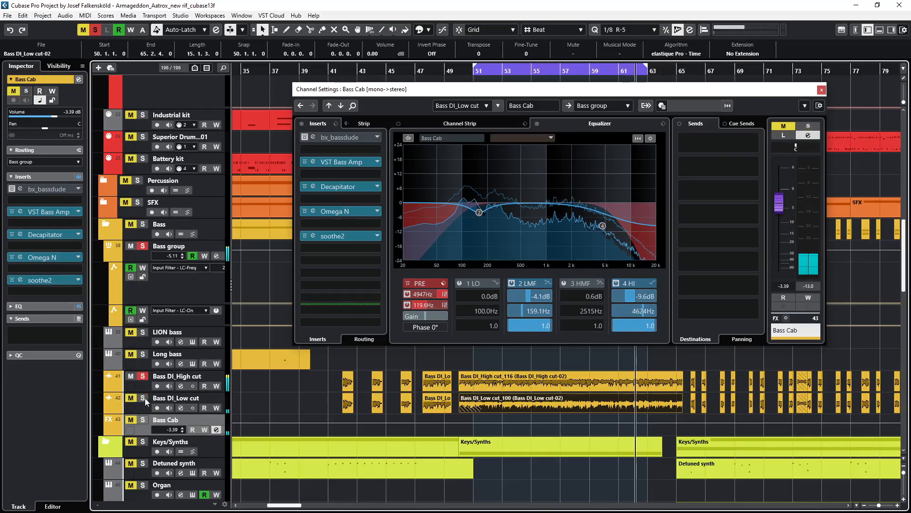
left_click(142, 419)
left_click(144, 420)
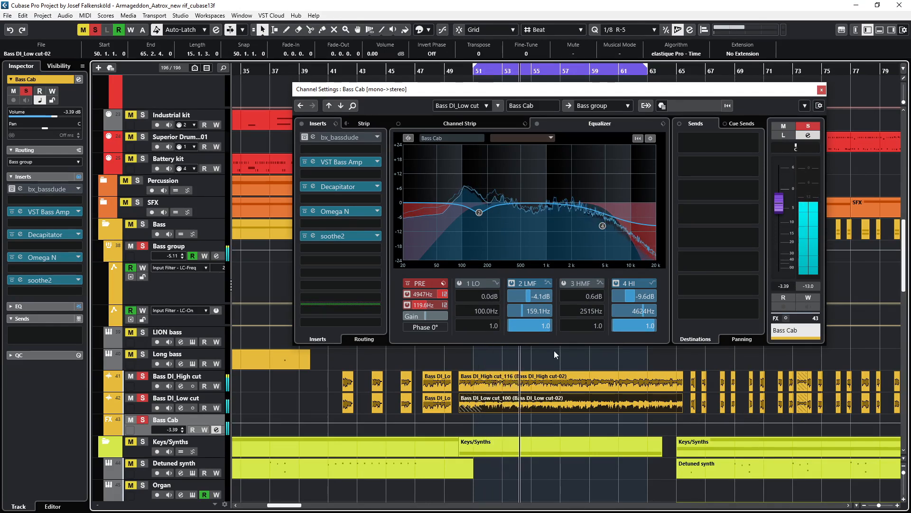
- Play the soloed Choirs folder and examine its Male and Female WB choir tracks and the recorded vocal and choir subfolders
key("alt+Tab")
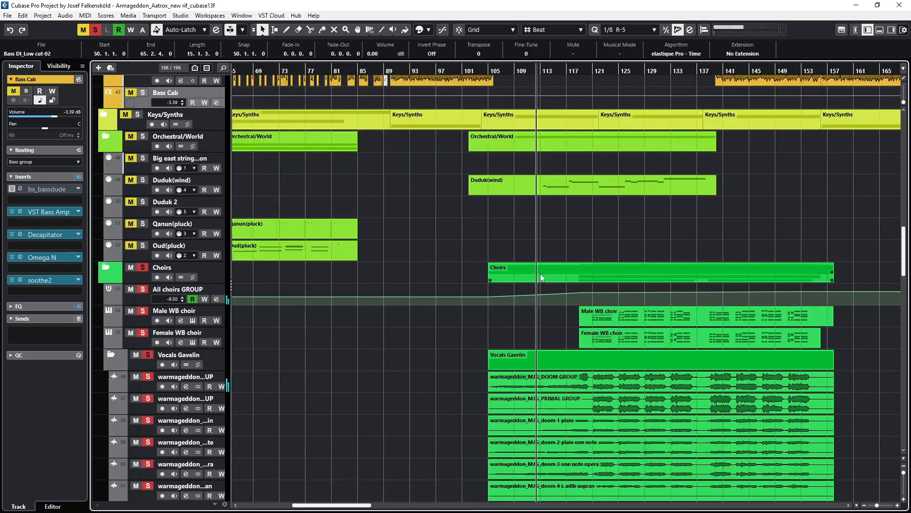
scroll(540, 273, "down", 5)
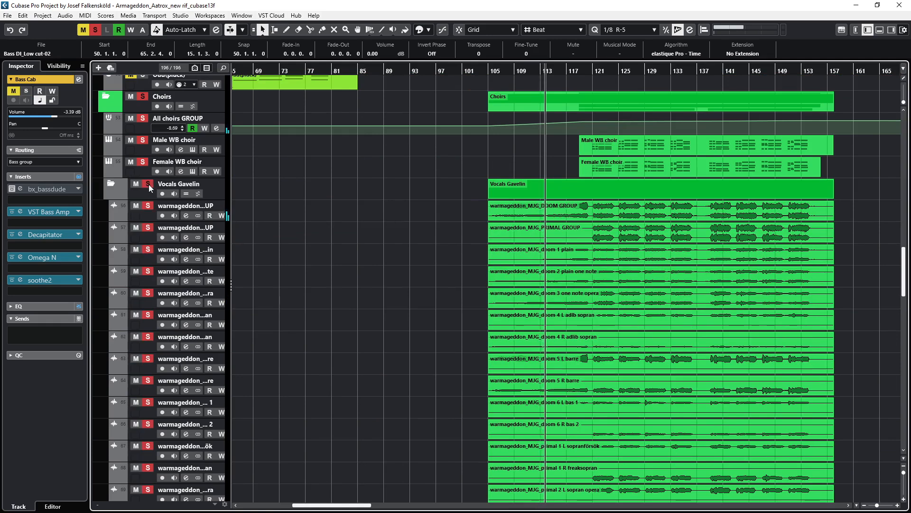
scroll(294, 231, "down", 12)
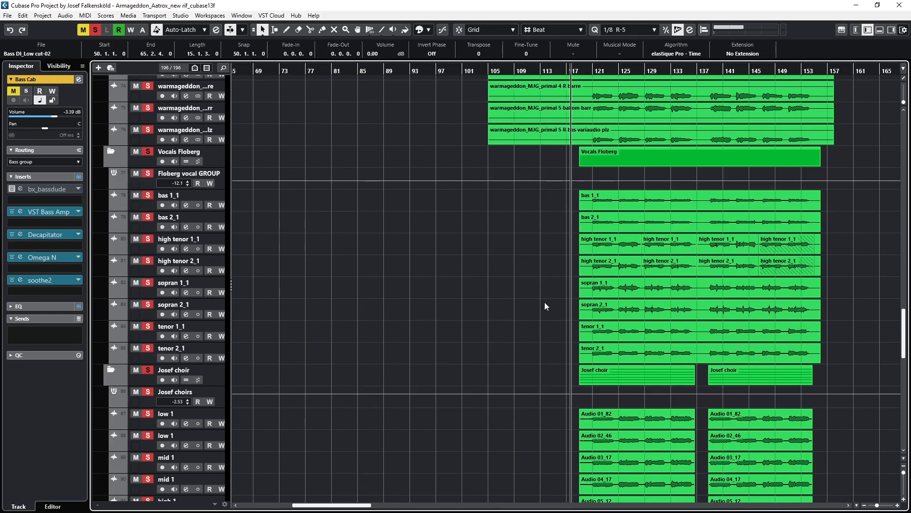
scroll(549, 303, "up", 3)
scroll(562, 297, "right", 4)
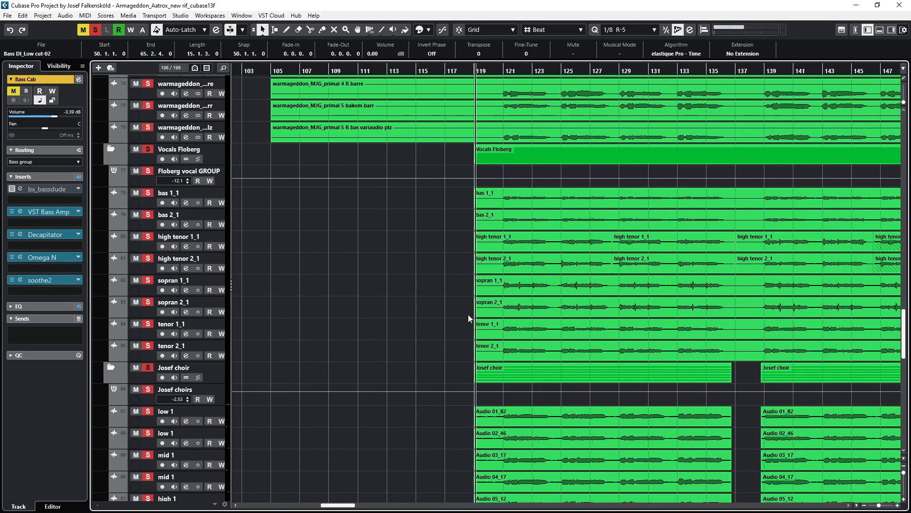
scroll(479, 349, "up", 14)
scroll(444, 314, "right", 2)
scroll(375, 294, "down", 1)
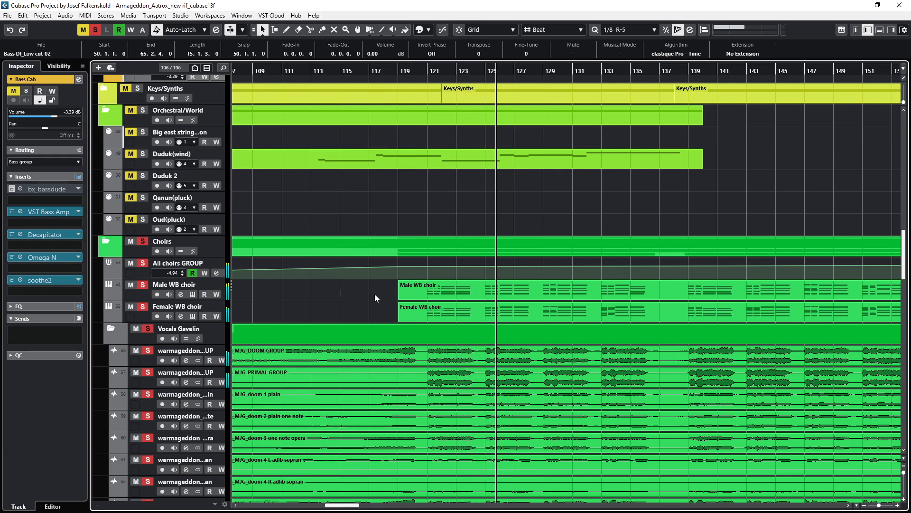
scroll(380, 258, "down", 3)
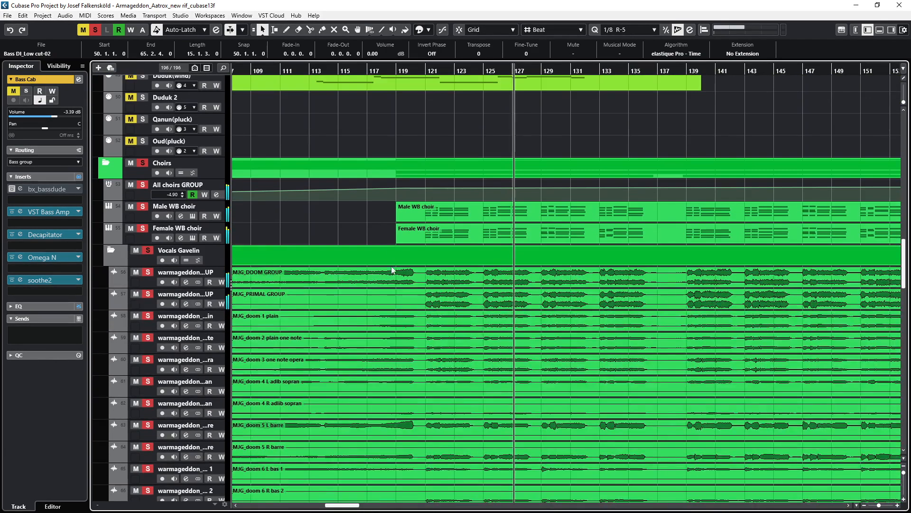
scroll(391, 257, "down", 3)
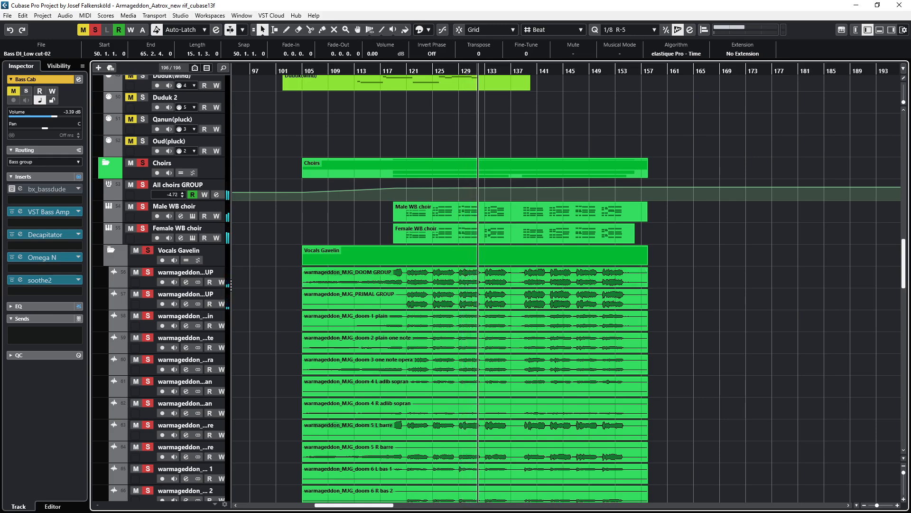
- Check the Male WB choir track's channel settings, close them and open its Opus instrument
left_click(177, 208)
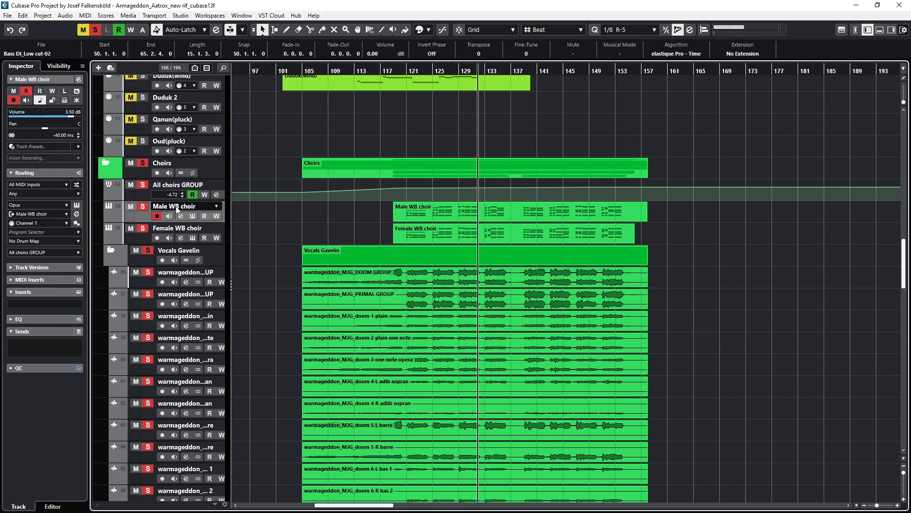
key("e")
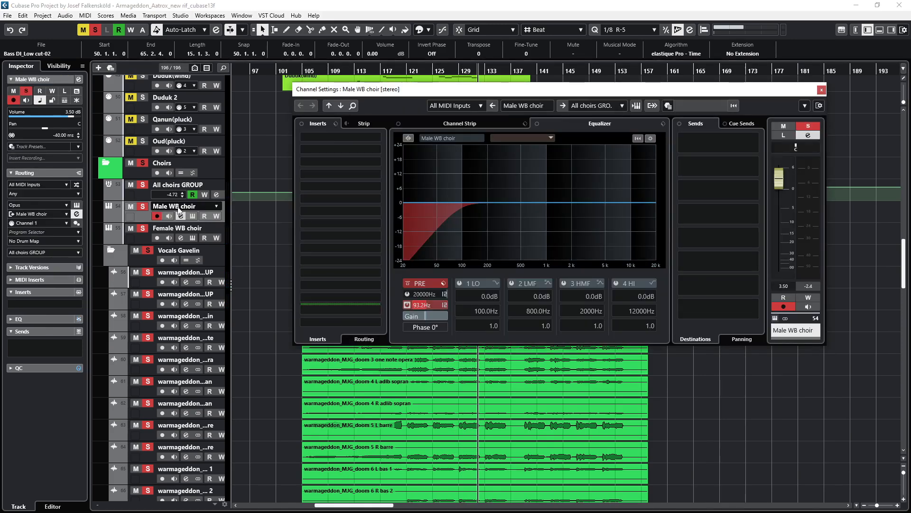
left_click(822, 89)
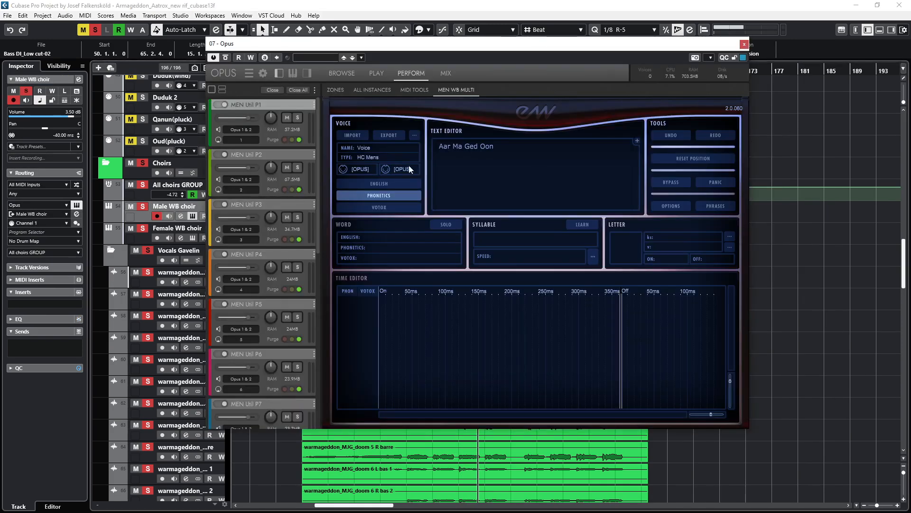
- Close the Male WB choir's Opus instrument and audition the Female WB choir track in solo
left_click_drag(500, 146, 438, 147)
left_click(744, 44)
left_click(349, 216)
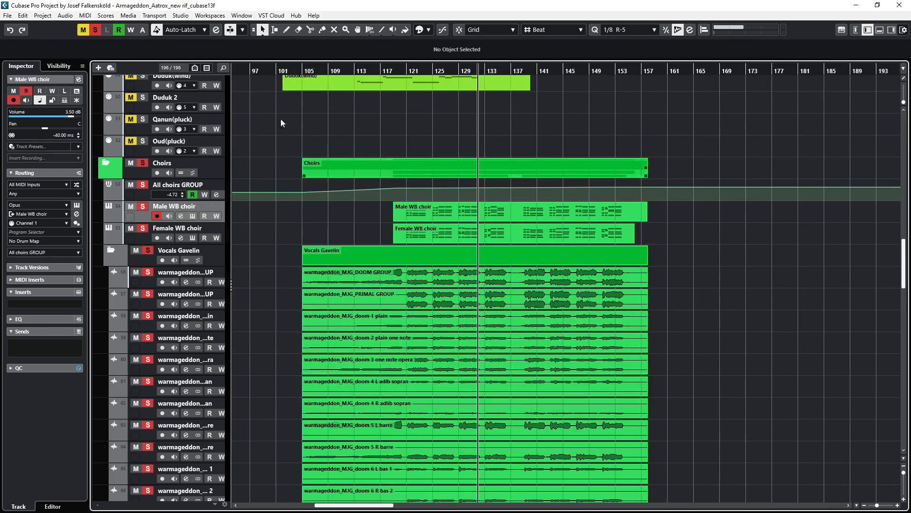
left_click(143, 229)
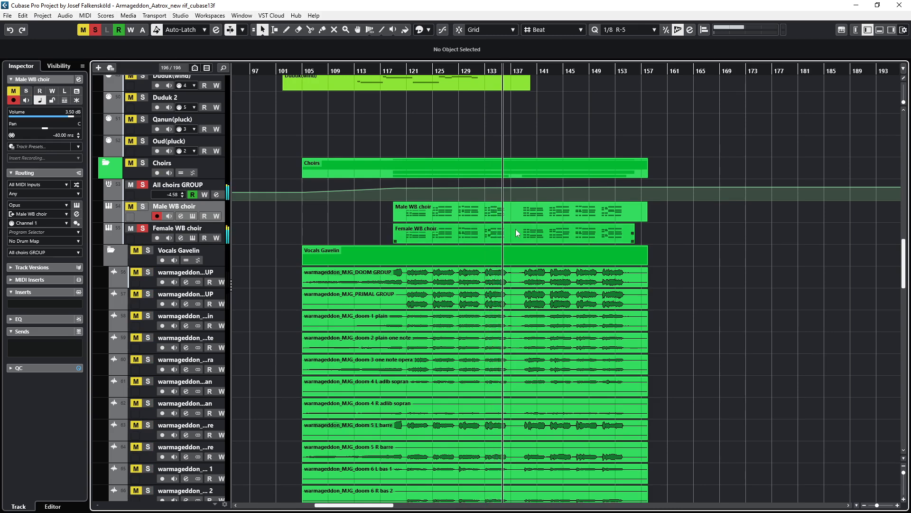
left_click(482, 67)
left_click(142, 228)
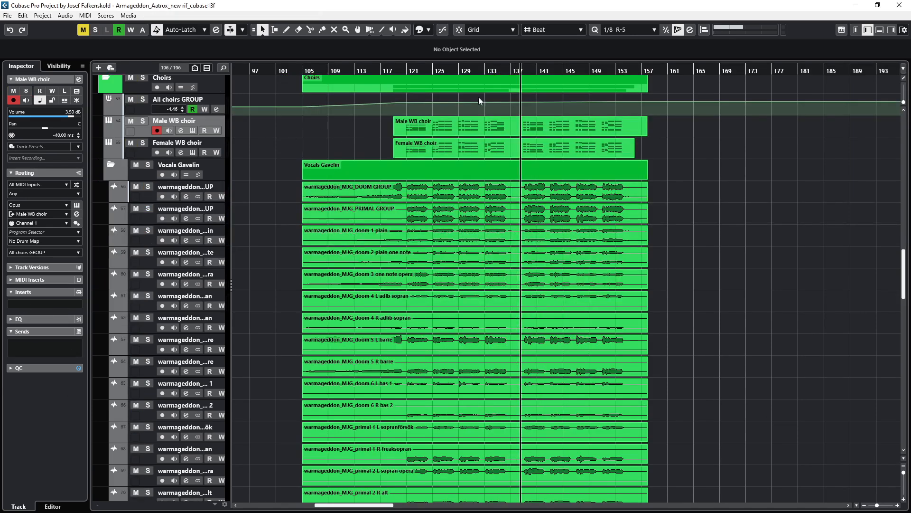
- Solo the recorded low, mid and high choir group, and add the vocal group with bas, tenor and sopran tracks during playback
scroll(508, 243, "down", 3)
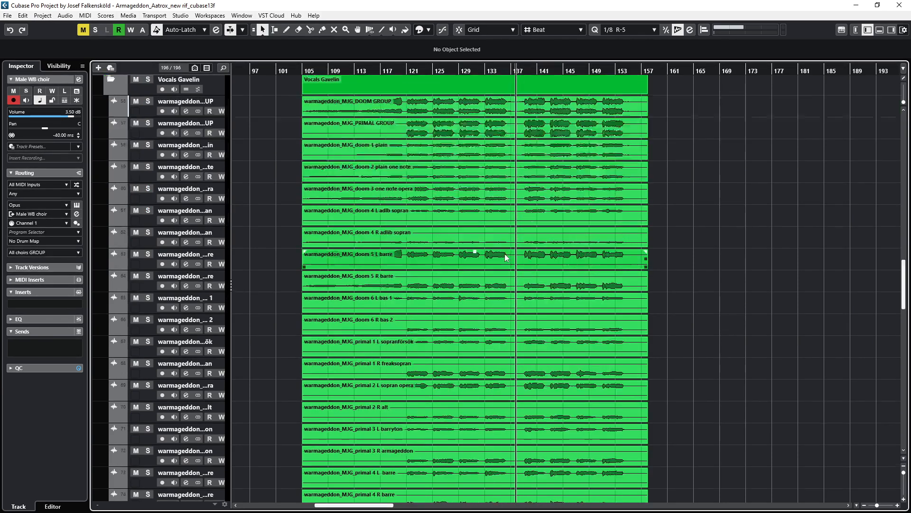
scroll(505, 253, "down", 12)
left_click(148, 373)
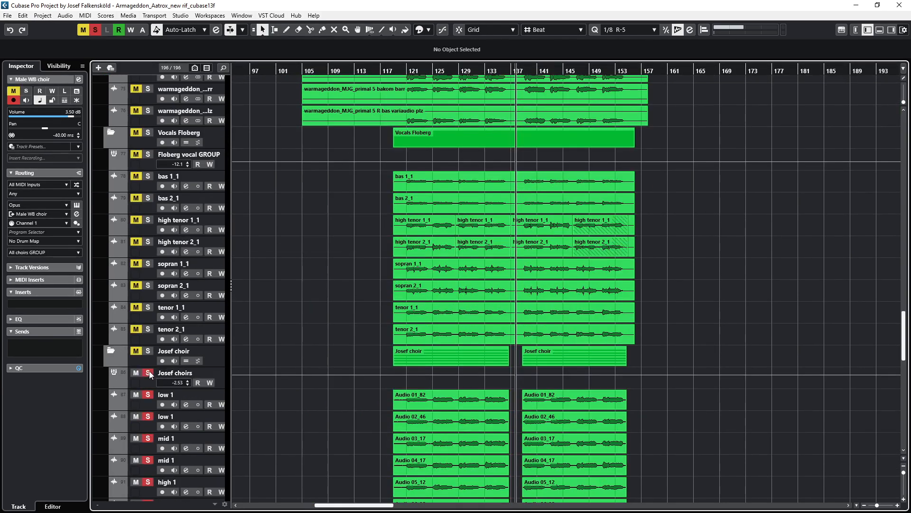
scroll(345, 272, "down", 6)
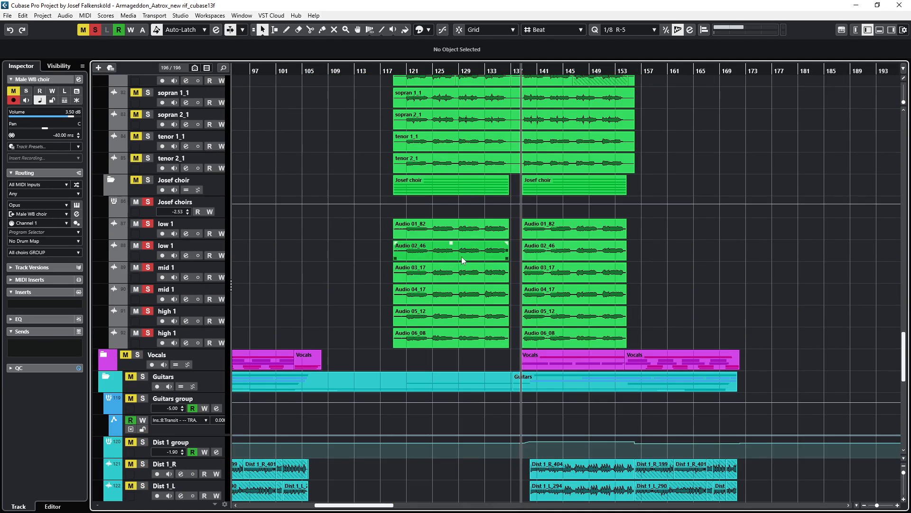
scroll(507, 263, "up", 6)
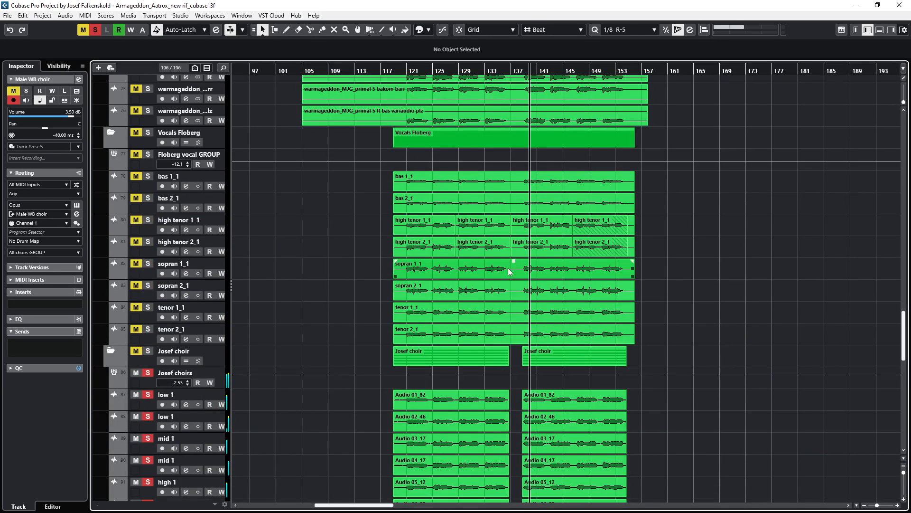
scroll(298, 299, "up", 3)
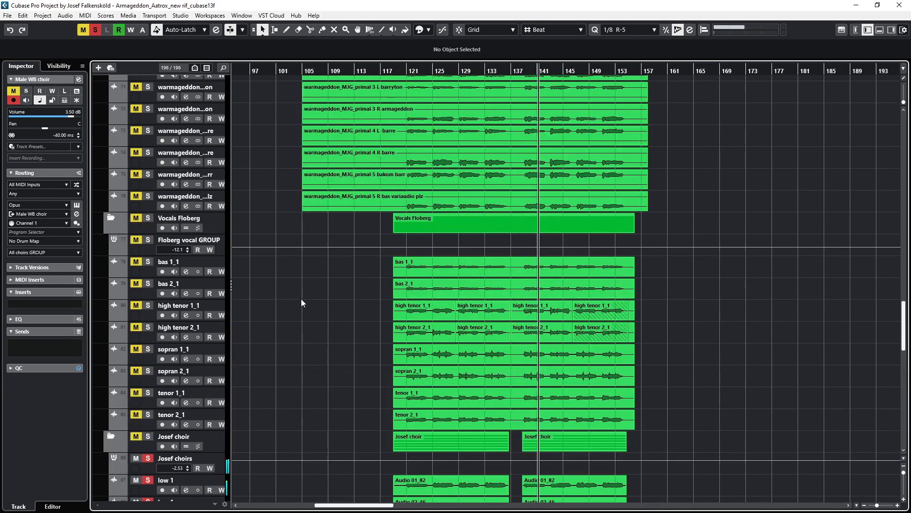
left_click(147, 240)
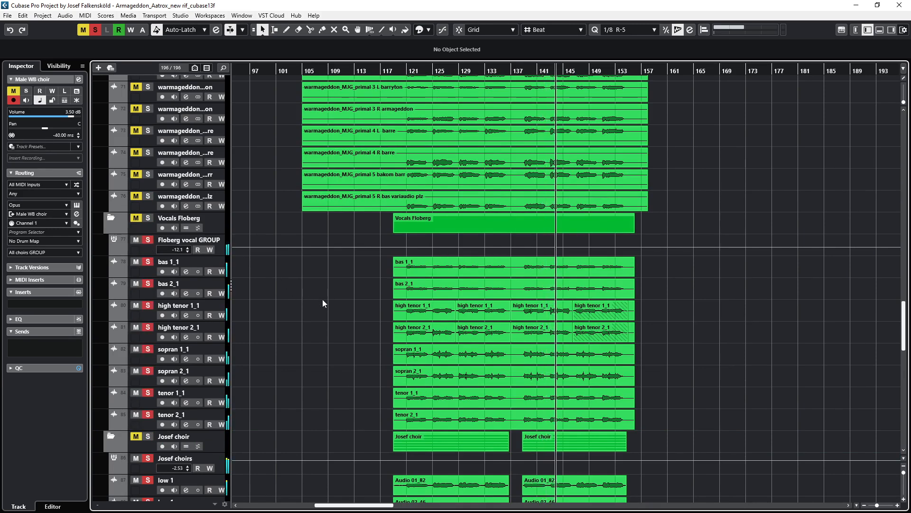
- Add the doom and primal vocals subfolder and the Male and Female WB choir tracks to the solo audition
scroll(320, 309, "up", 9)
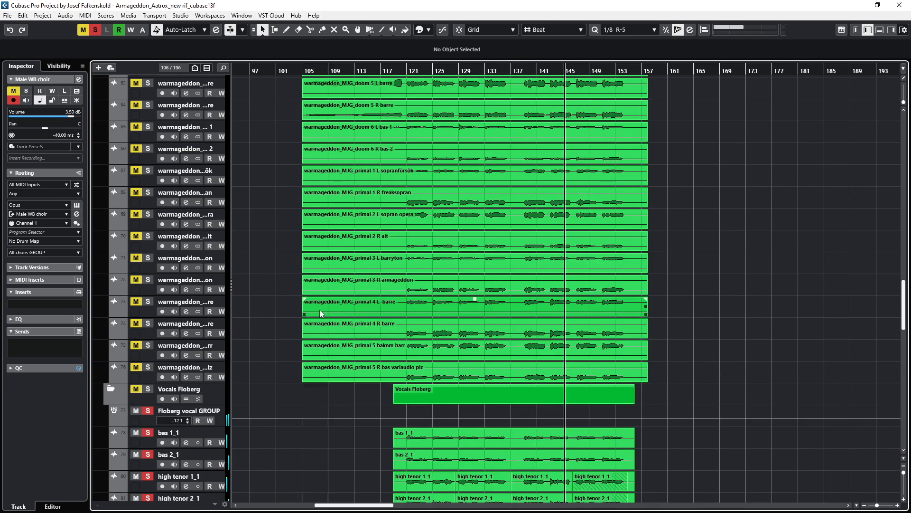
scroll(318, 311, "up", 9)
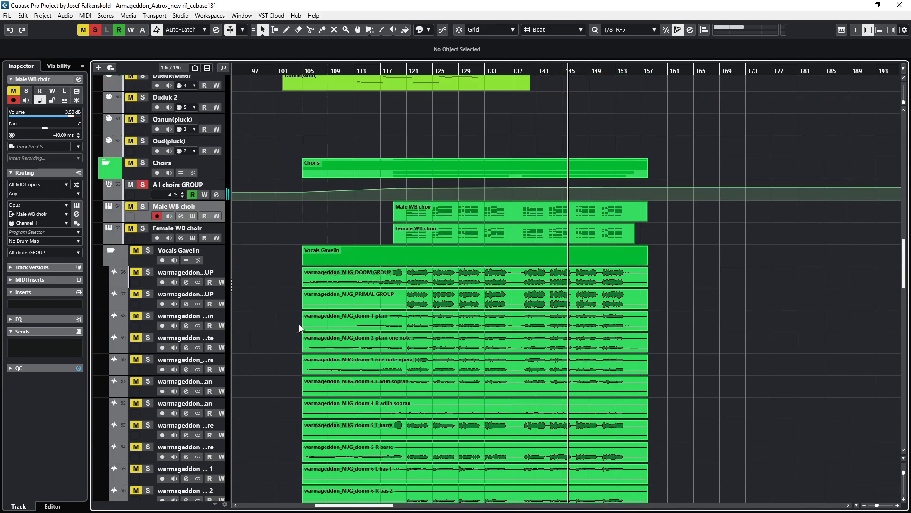
left_click(147, 251)
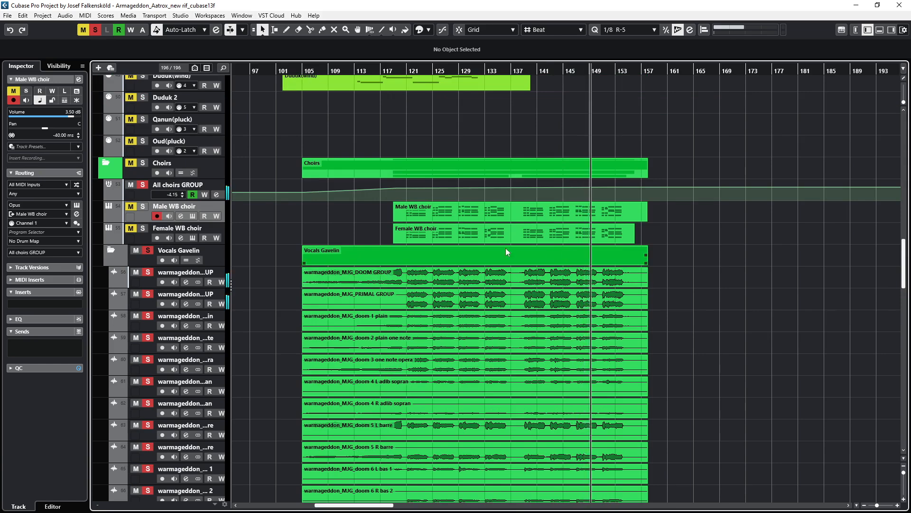
left_click(143, 207)
left_click(142, 229)
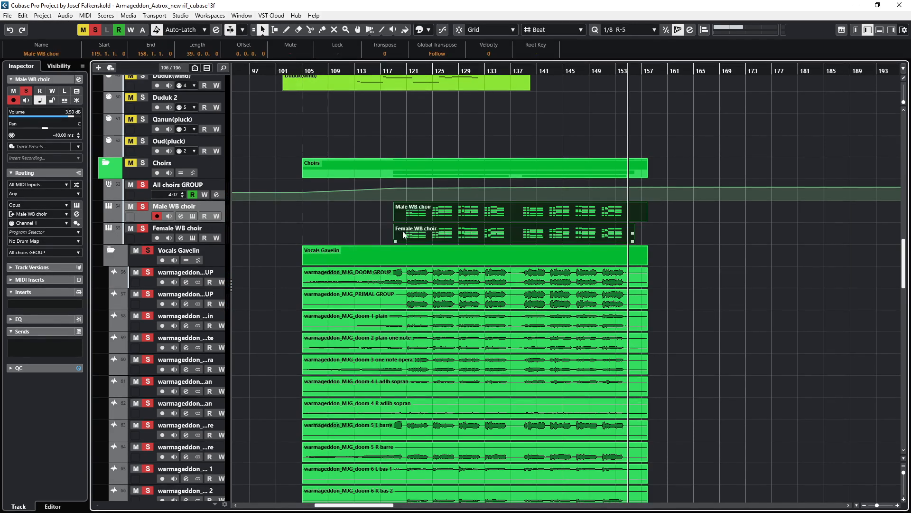
- Clear the solo on all choir and recorded vocal tracks
left_click(143, 184)
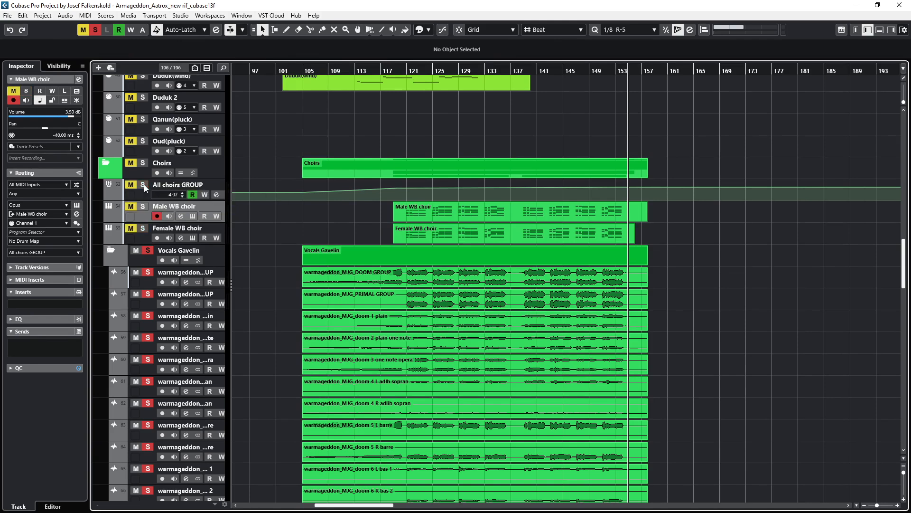
left_click(144, 251)
left_click(93, 30)
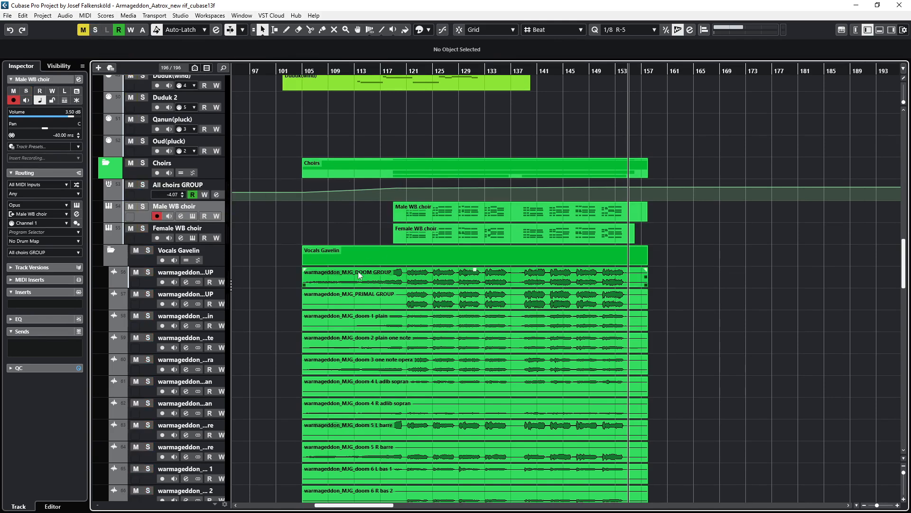
- Collapse the three recorded vocal subfolders, the Choirs folder and the Orchestral/World folder
scroll(228, 247, "down", 3)
left_click(111, 165)
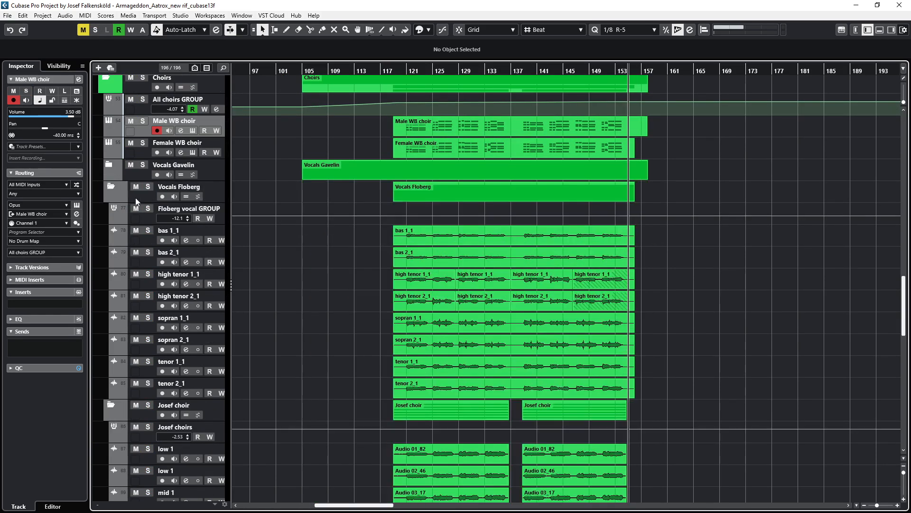
left_click(111, 186)
left_click(114, 215)
left_click(113, 209)
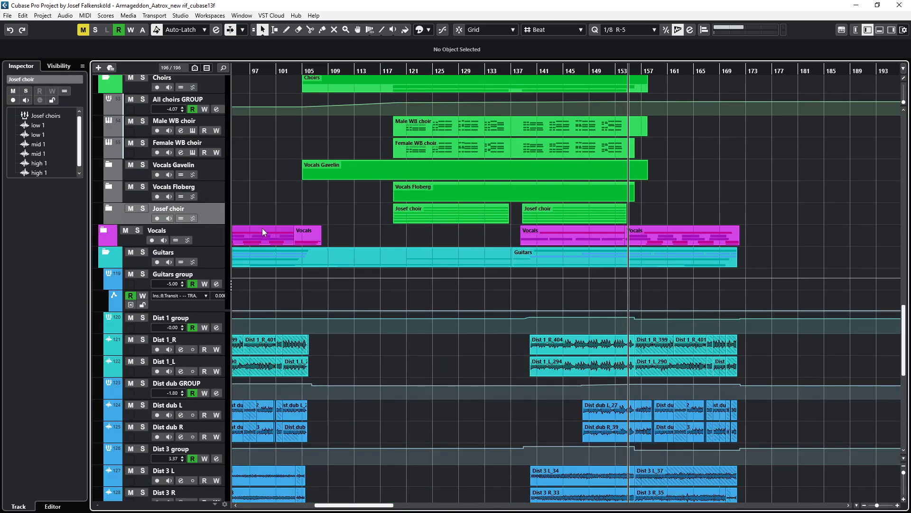
scroll(263, 234, "up", 6)
left_click(105, 248)
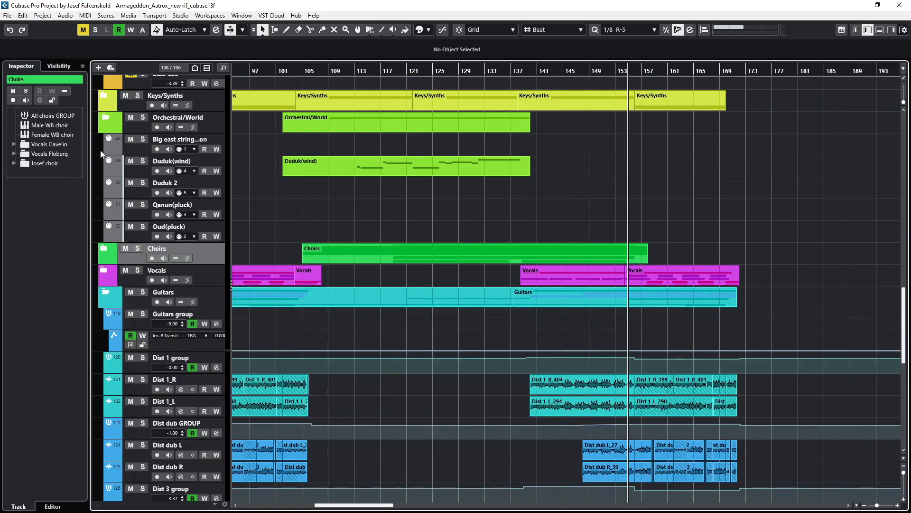
left_click(105, 118)
- Move the cycle range to about bars 40 to 52 and turn cycling off
scroll(400, 252, "up", 5)
scroll(401, 252, "left", 10)
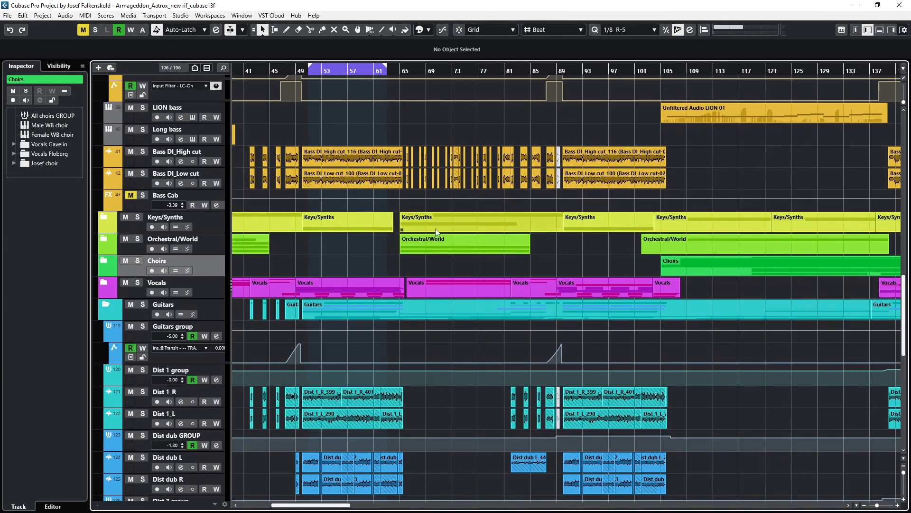
scroll(368, 246, "down", 3)
left_click_drag(351, 247, 519, 284)
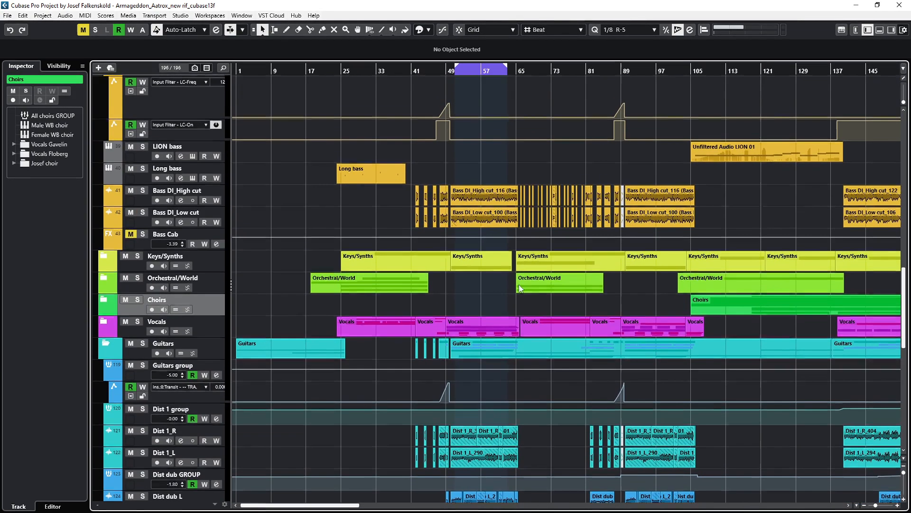
scroll(445, 314, "up", 15)
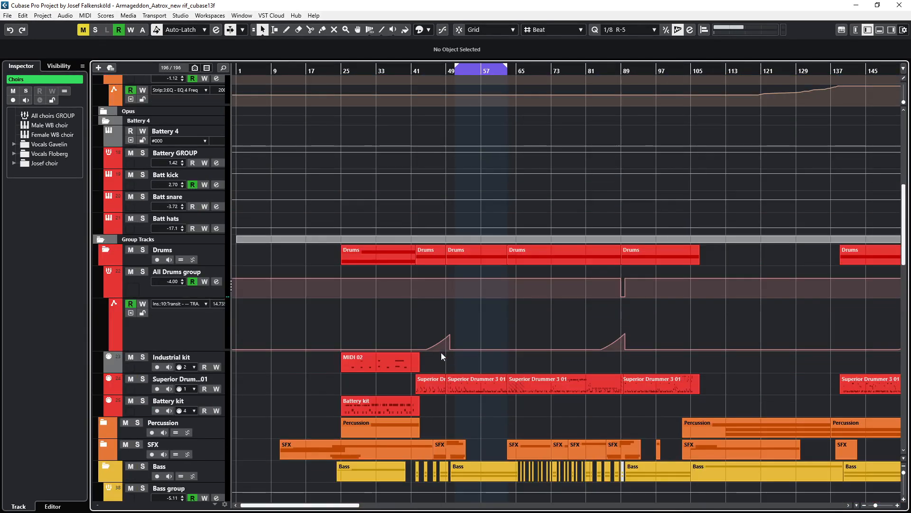
left_click_drag(464, 68, 429, 68)
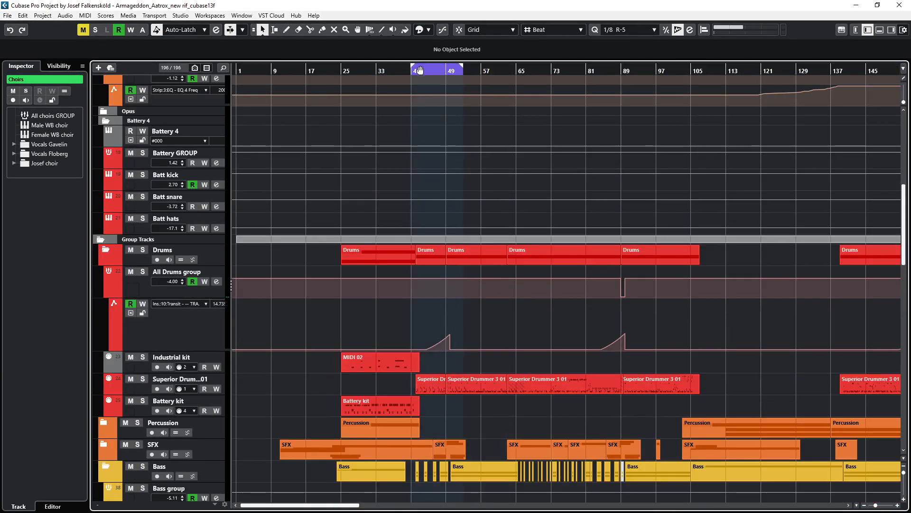
scroll(385, 317, "up", 4)
left_click_drag(653, 289, 552, 250)
left_click_drag(569, 71, 566, 70)
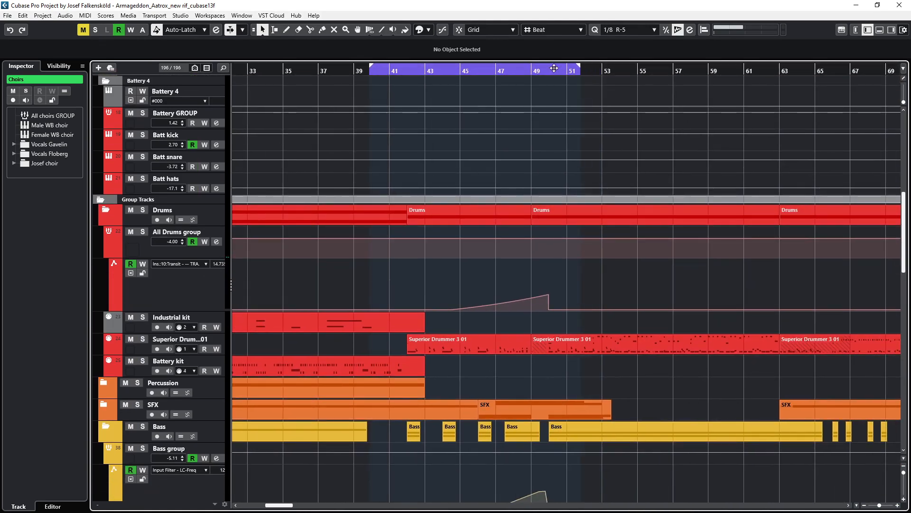
left_click(554, 68)
- Look over the bass and guitar transition automation, start the locator range at bar 39 and place the playhead there
scroll(506, 296, "down", 6)
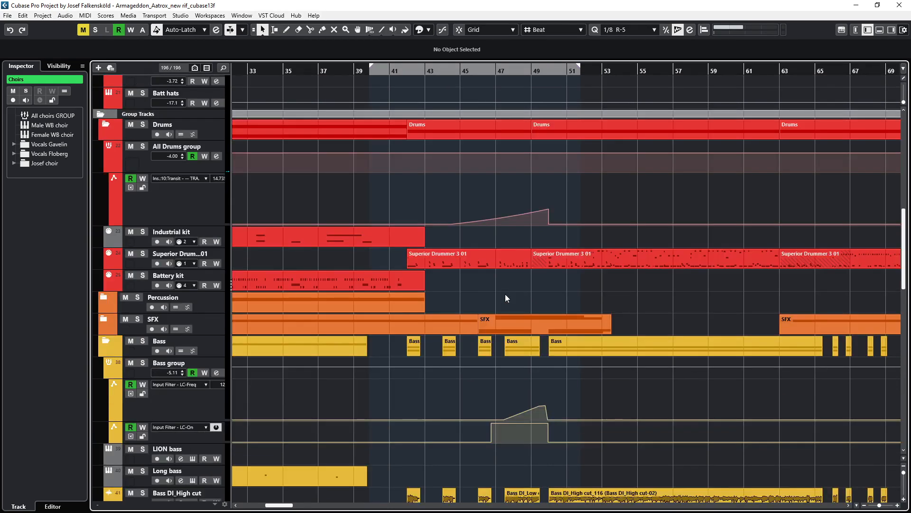
scroll(505, 294, "down", 8)
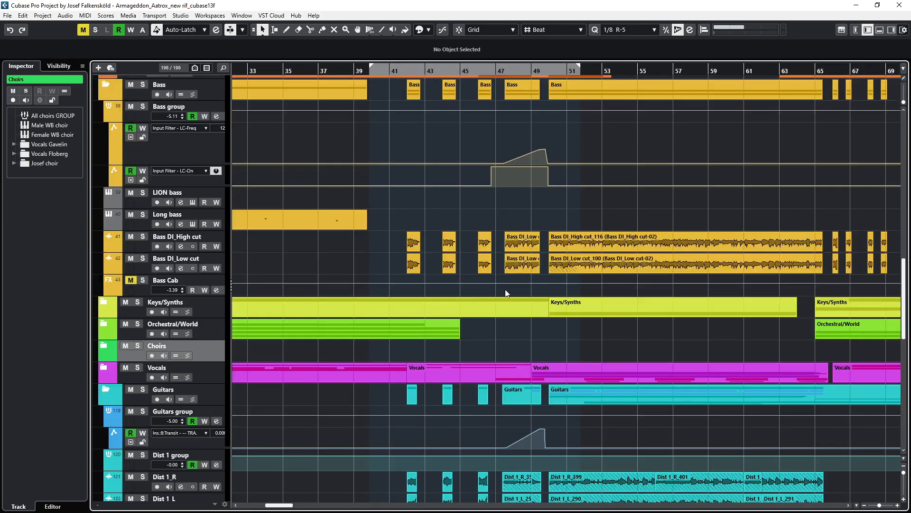
scroll(501, 291, "up", 2)
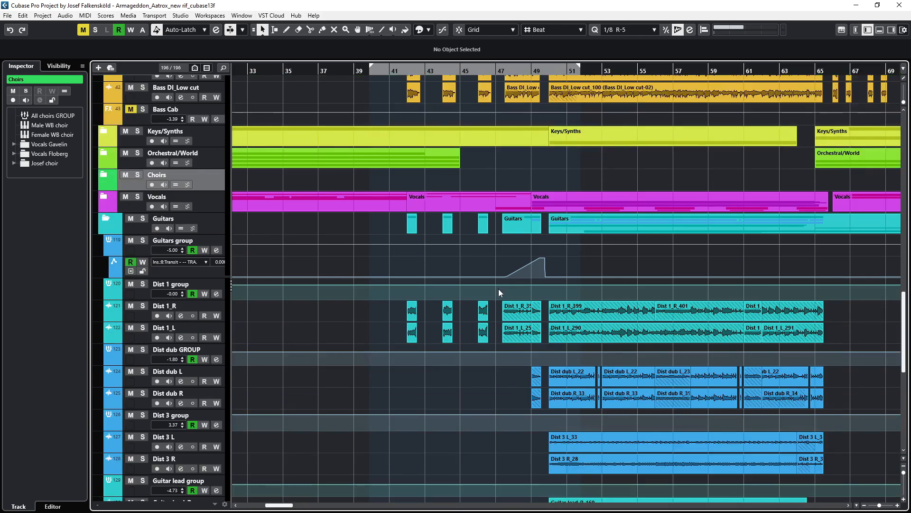
scroll(498, 291, "up", 8)
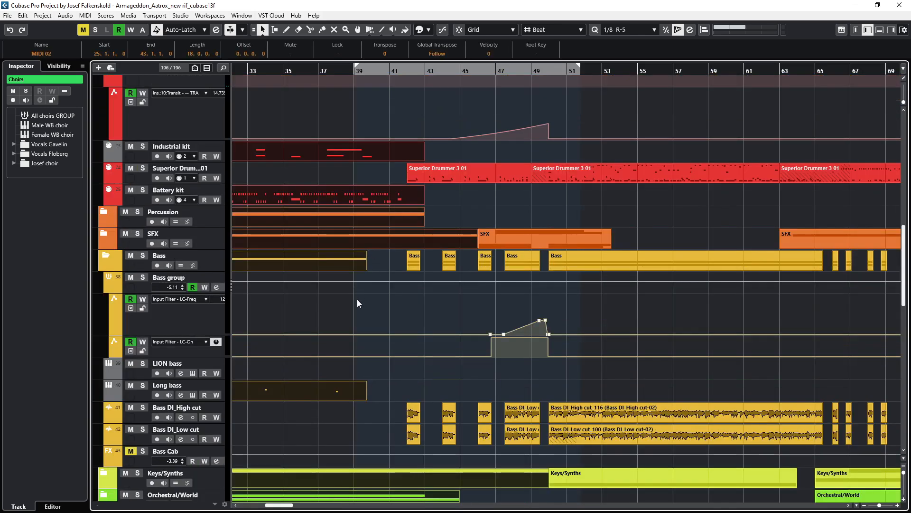
left_click(357, 303)
left_click(355, 70)
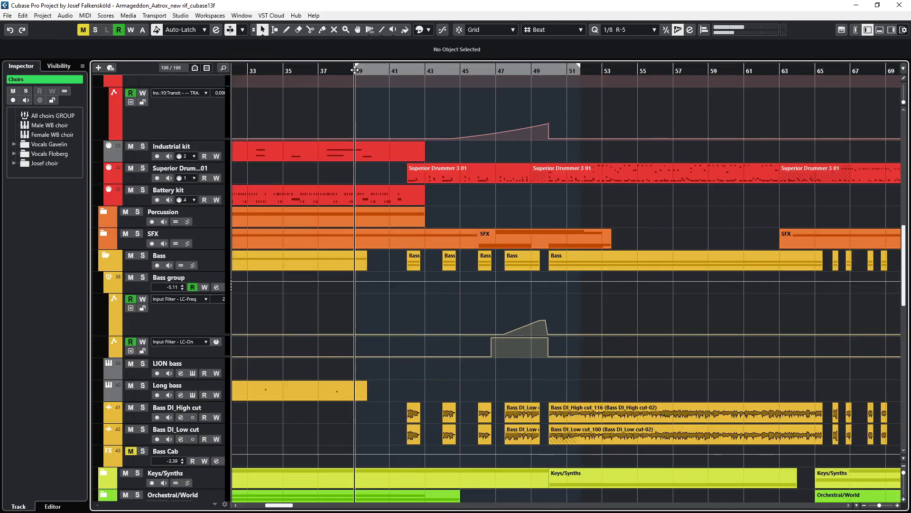
- Play the transition from bar 39 and mute the Vocals folder
scroll(448, 239, "up", 2)
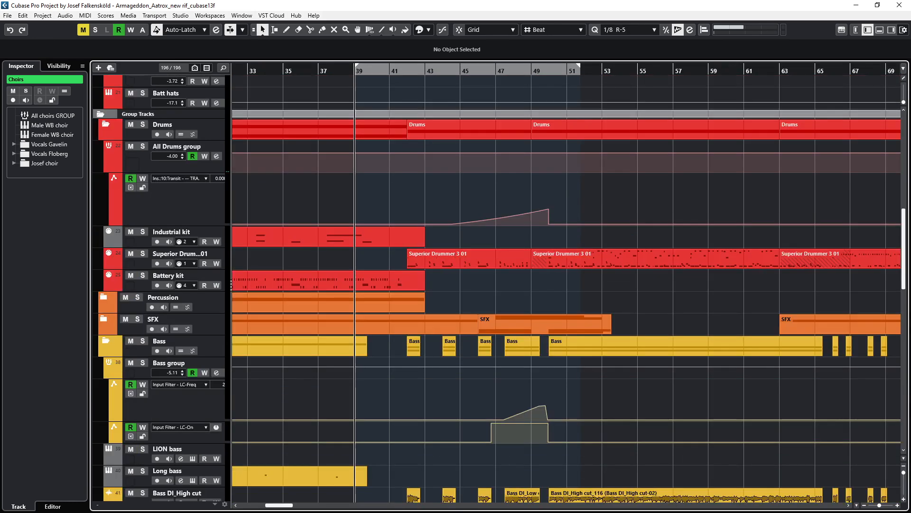
key("F3")
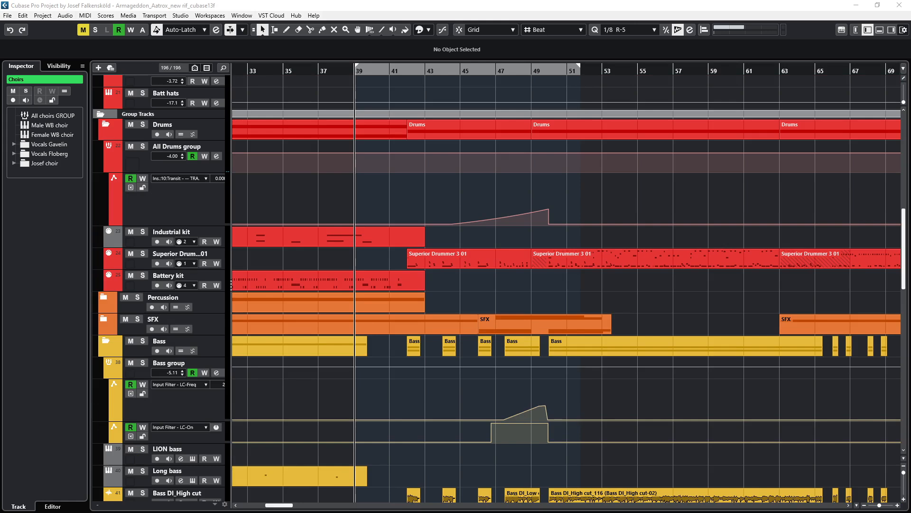
left_click(371, 209)
key("space")
scroll(323, 378, "down", 10)
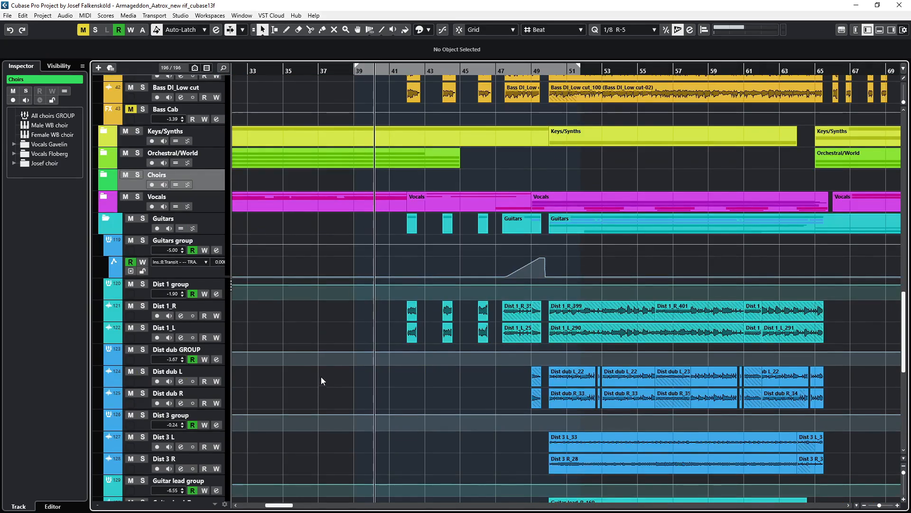
left_click(125, 196)
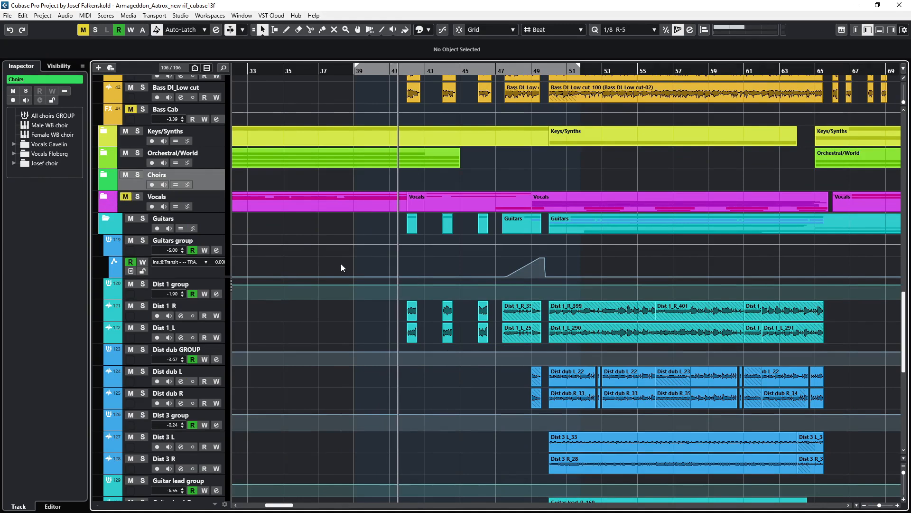
- Examine the Bass group's Input Filter LC-Freq automation, and solo the All Drums group to audition its Transit automation
scroll(304, 245, "up", 10)
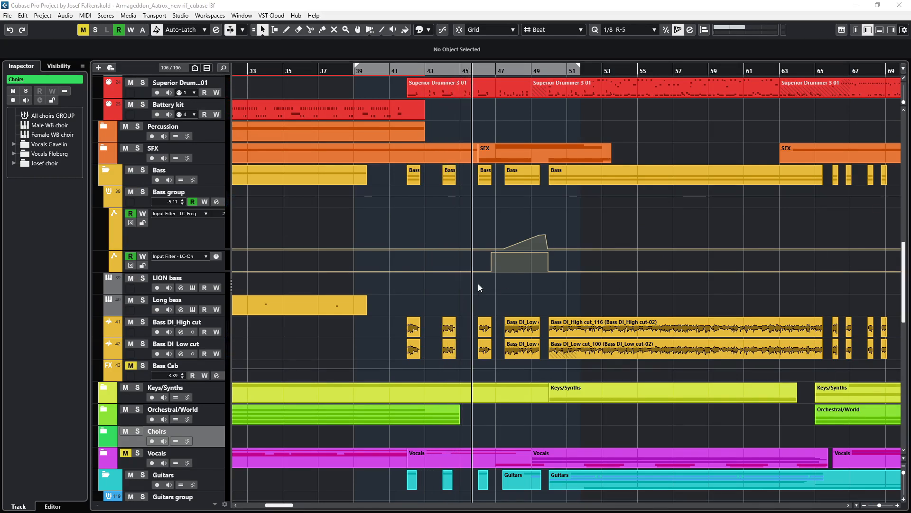
left_click(436, 221)
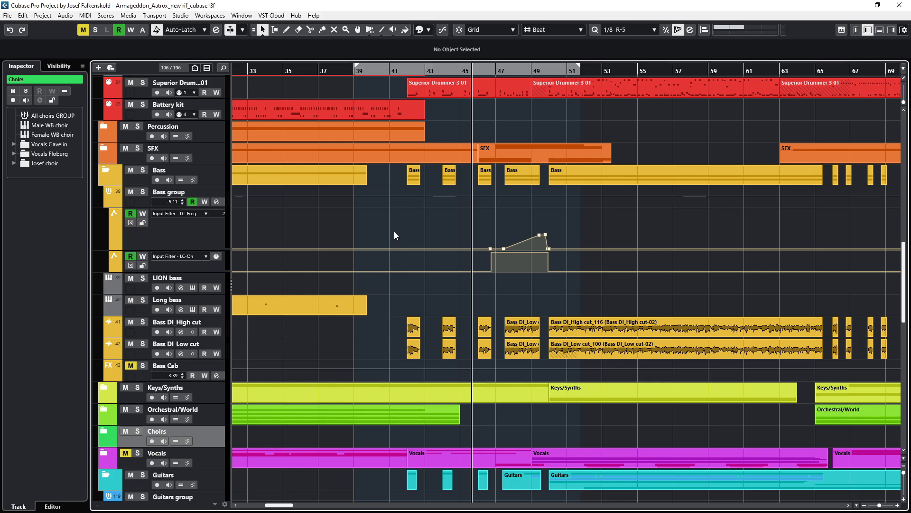
scroll(300, 307, "up", 3)
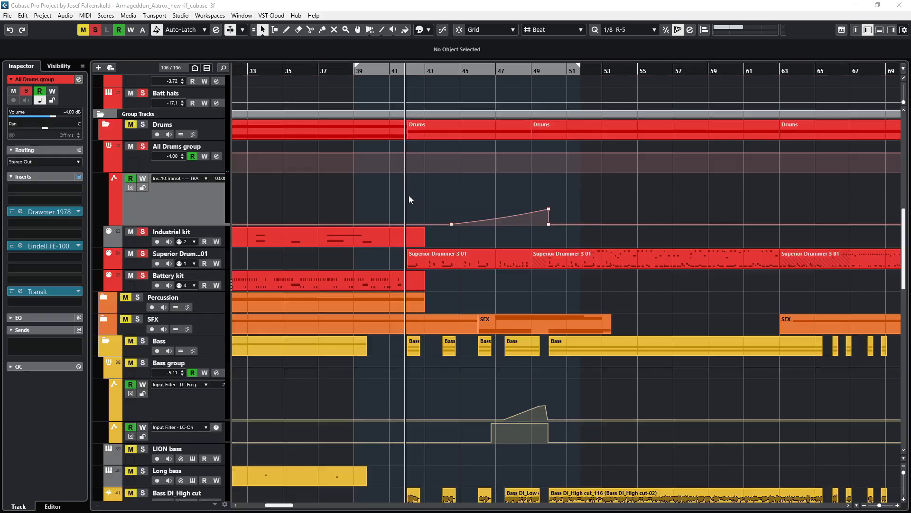
- Play the soloed drums through their Transit automation and start the locator range at bar 42
left_click(407, 195)
key("space")
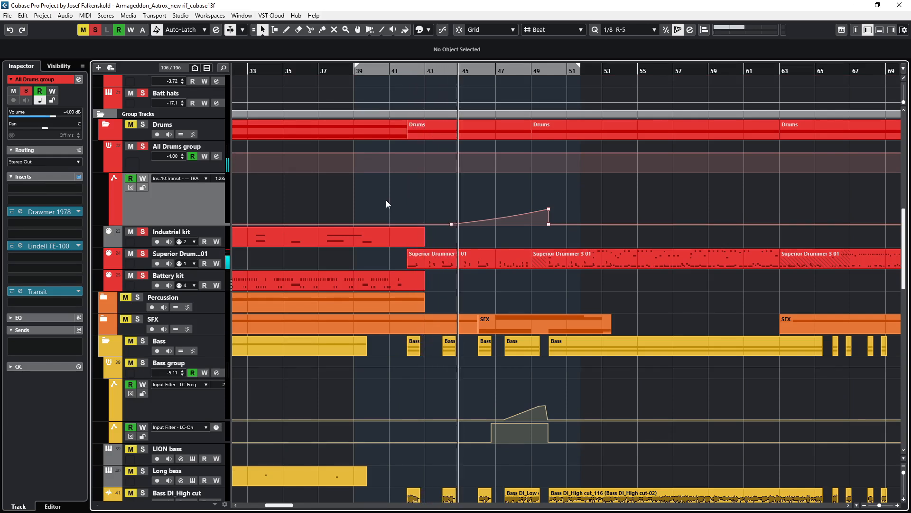
left_click_drag(357, 67, 410, 92)
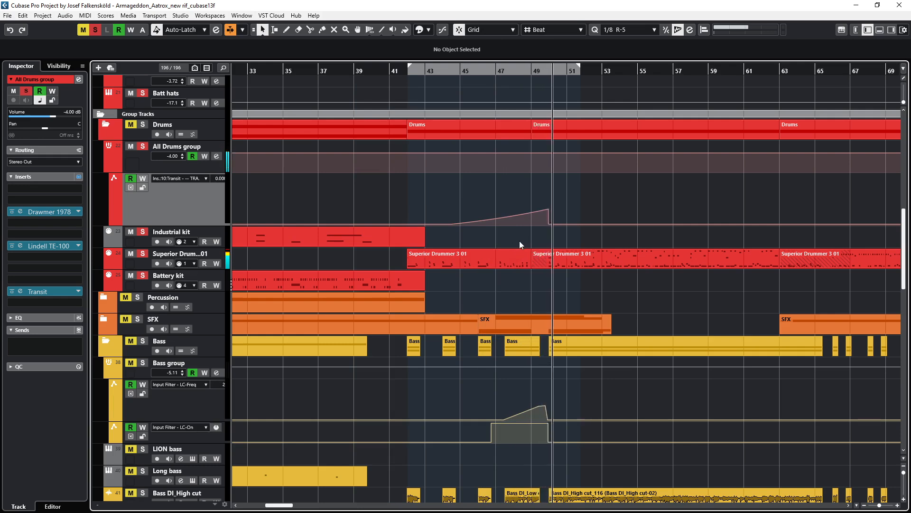
scroll(478, 253, "up", 4)
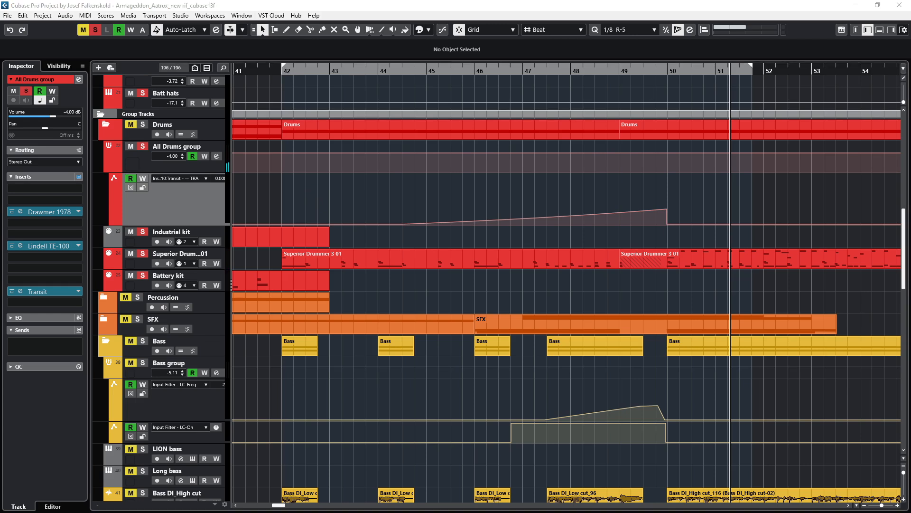
left_click(514, 192)
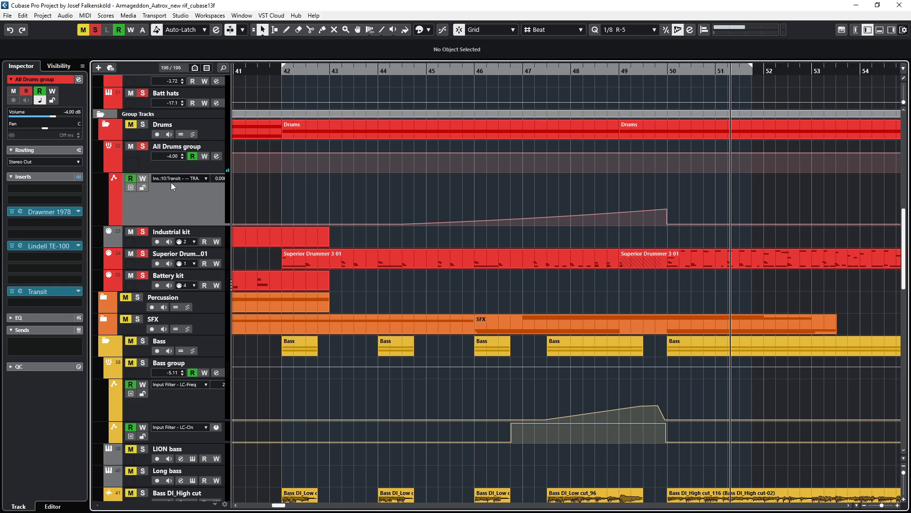
- Open the All Drums group's Transit insert and look over its Filter 12, Filter 24, Spread and Distortion modules
left_click(167, 167)
key("e")
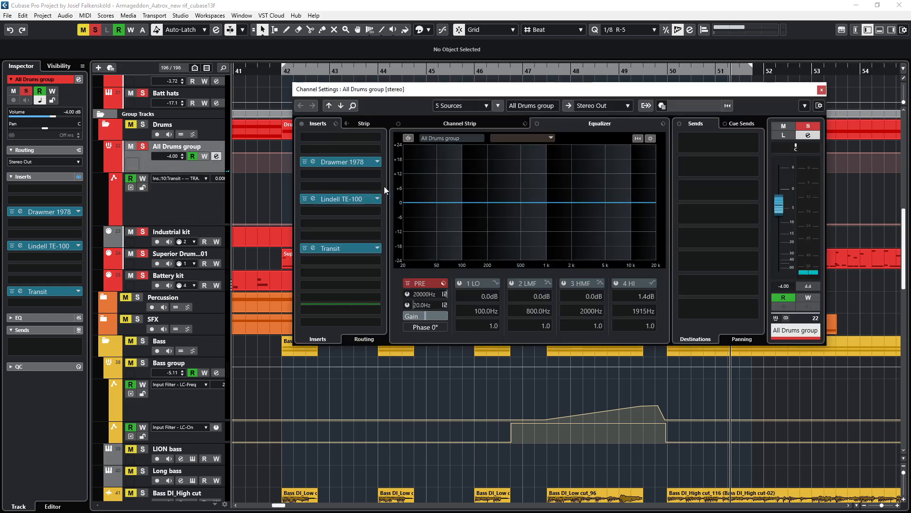
left_click(313, 248)
left_click_drag(432, 99, 521, 97)
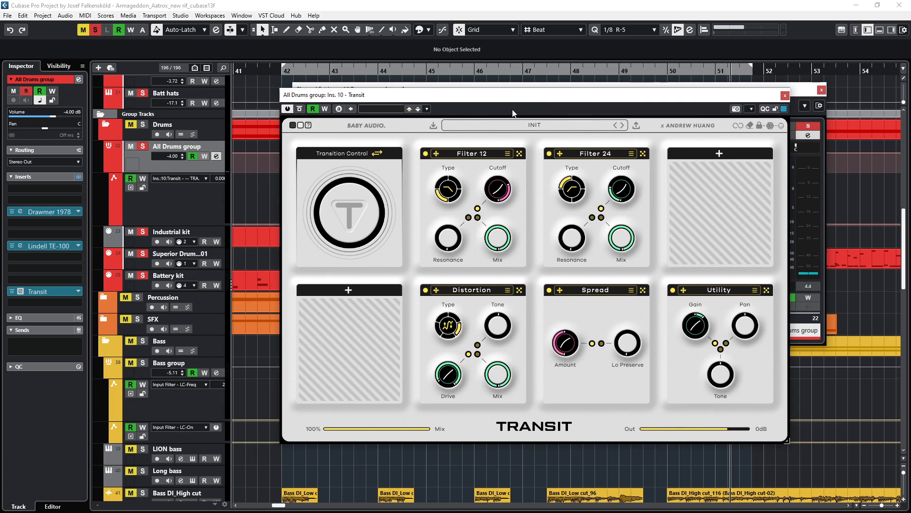
left_click(484, 154)
left_click(595, 155)
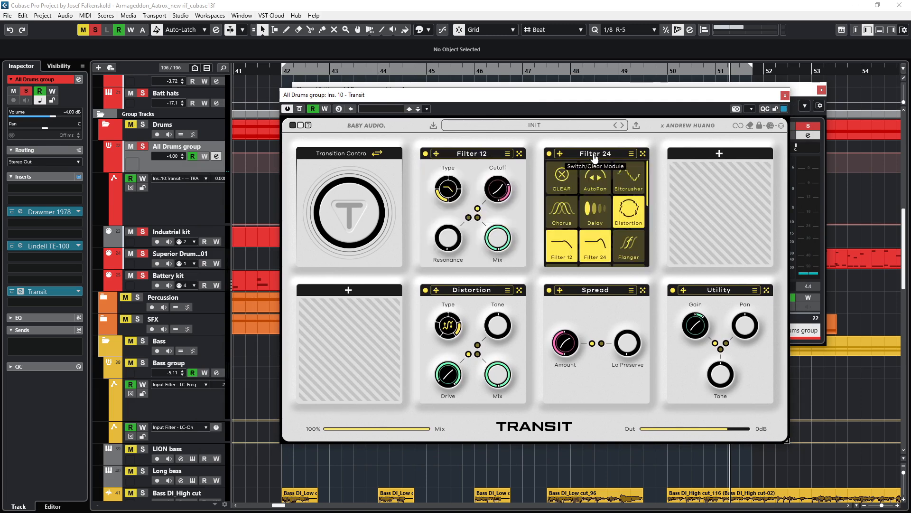
left_click(599, 291)
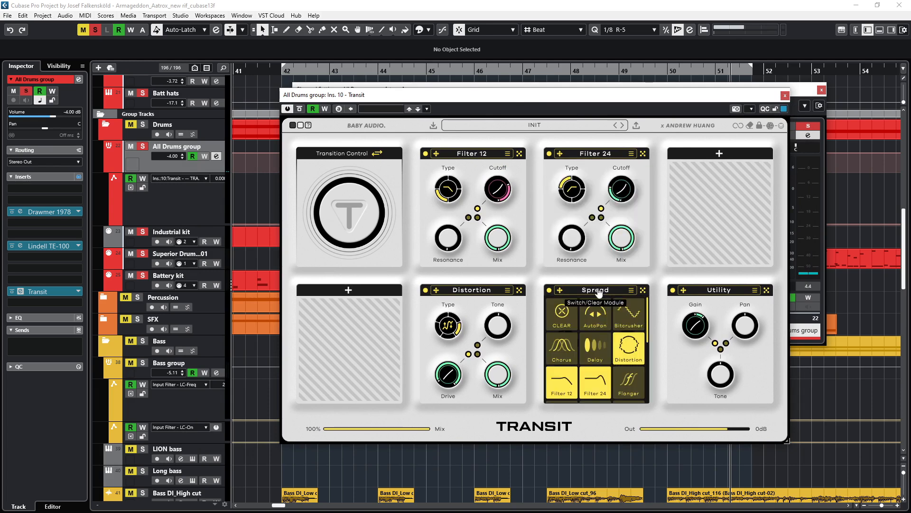
left_click(479, 291)
- Play the drums from about bar 50 while sweeping Transit's Transition Control up and back to zero, and close the plug-in and channel windows
left_click(677, 71)
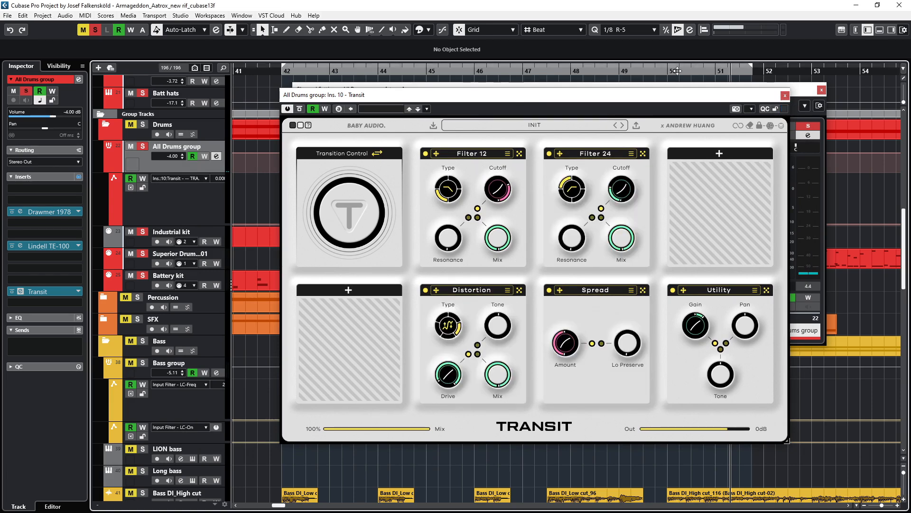
left_click(682, 71)
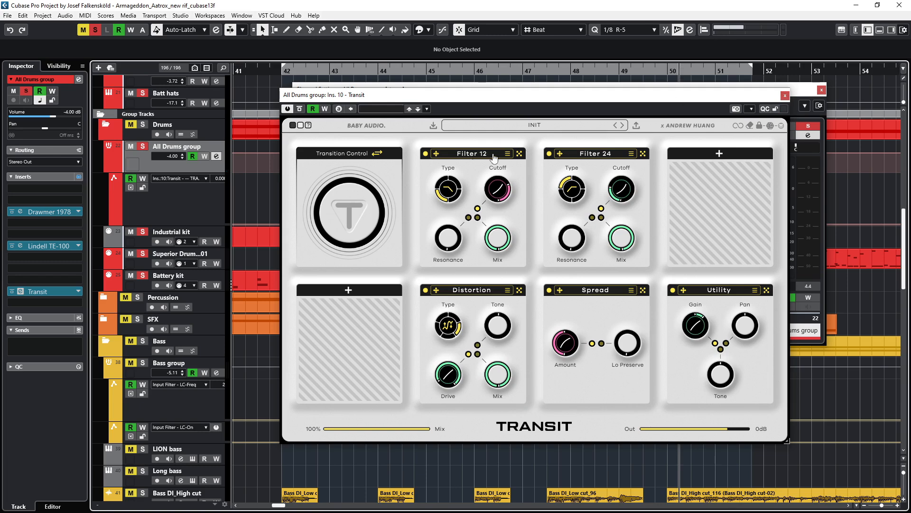
key("space")
left_click_drag(361, 226, 354, 202)
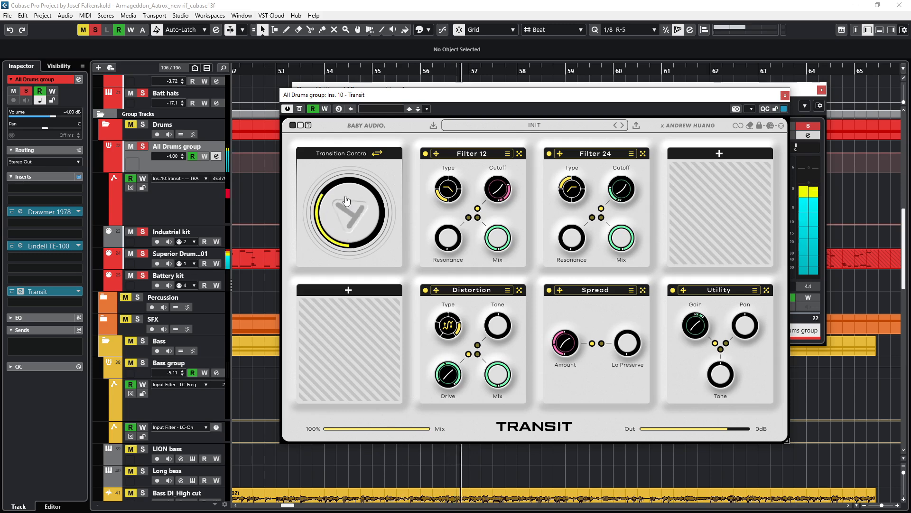
left_click_drag(346, 209, 345, 239)
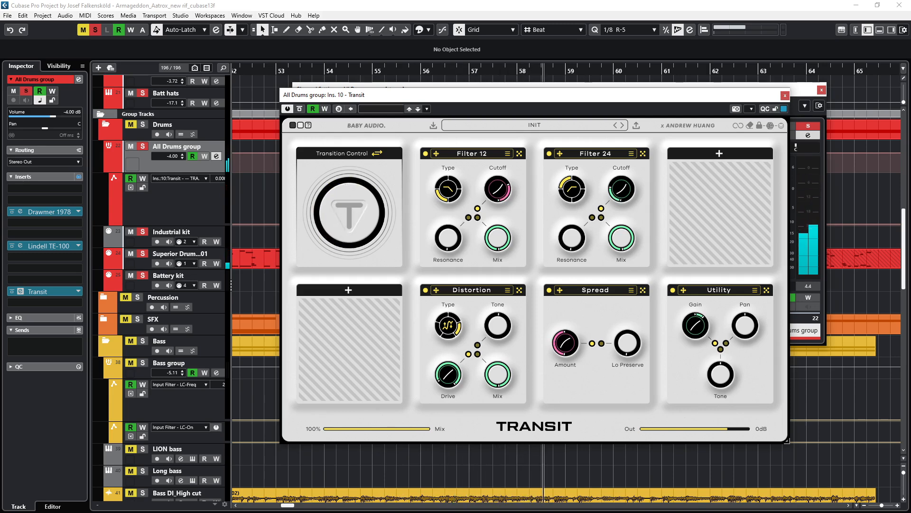
key("alt+Tab")
left_click(397, 212)
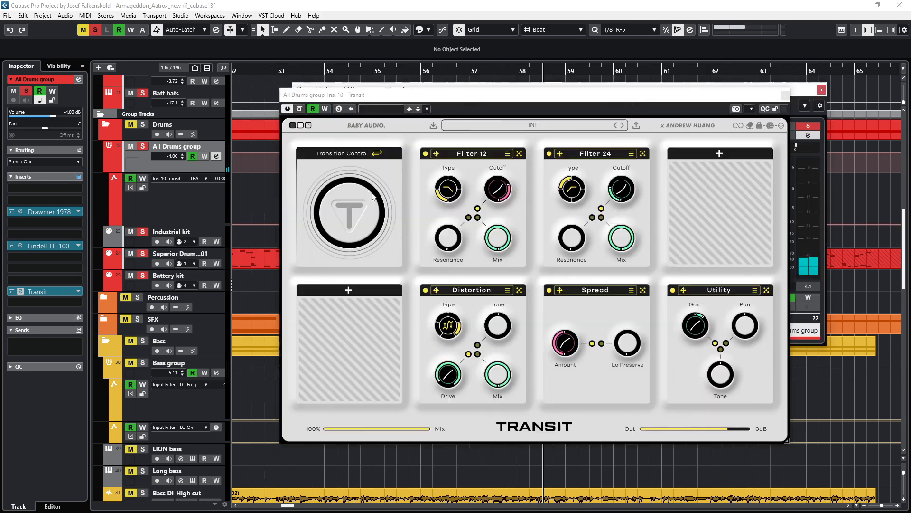
left_click(785, 96)
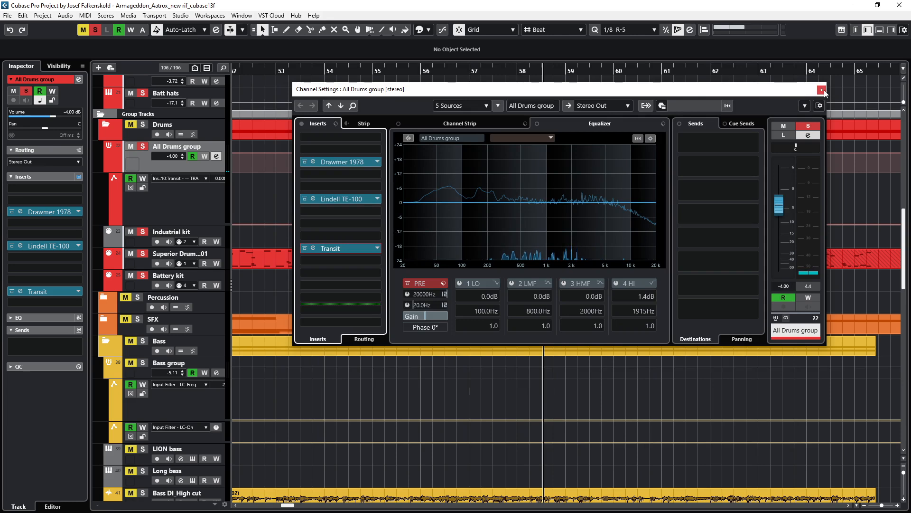
left_click(821, 90)
- Examine the drums' Transit automation points and play from the start of the ramp at about bar 44.5
scroll(473, 209, "left", 5)
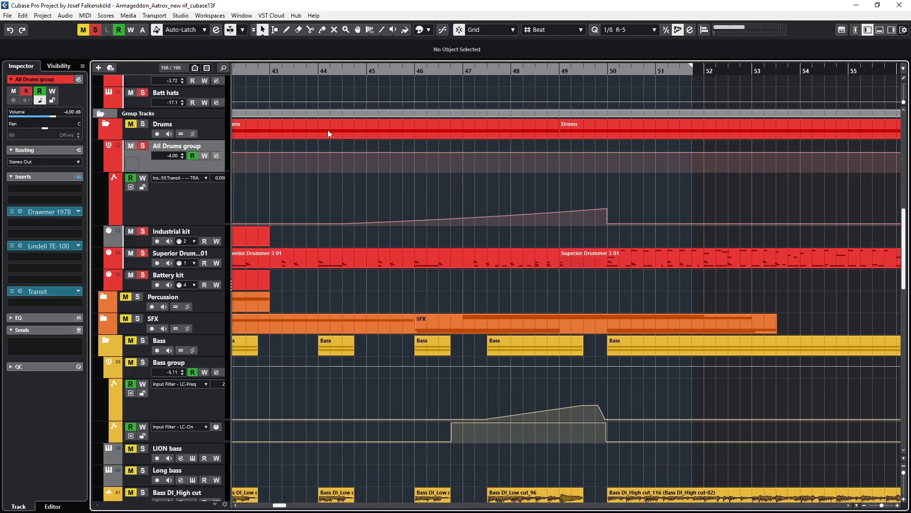
left_click(193, 212)
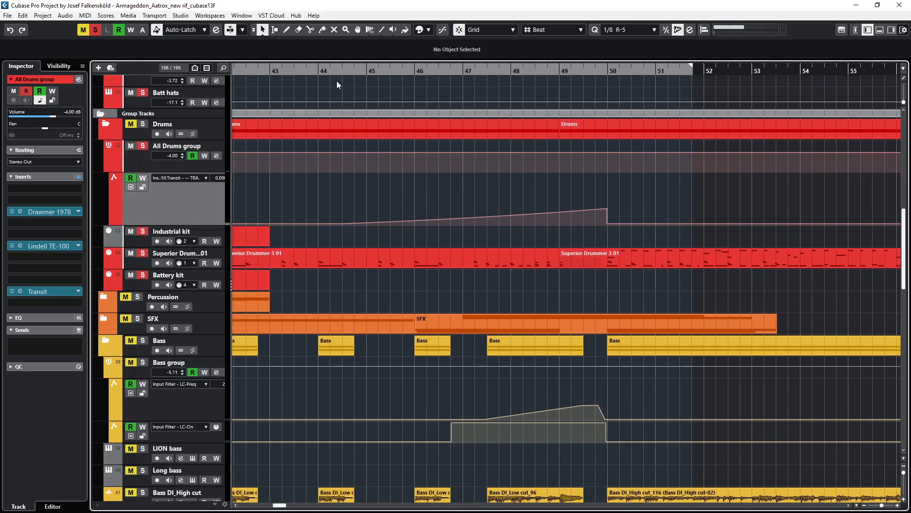
left_click(343, 70)
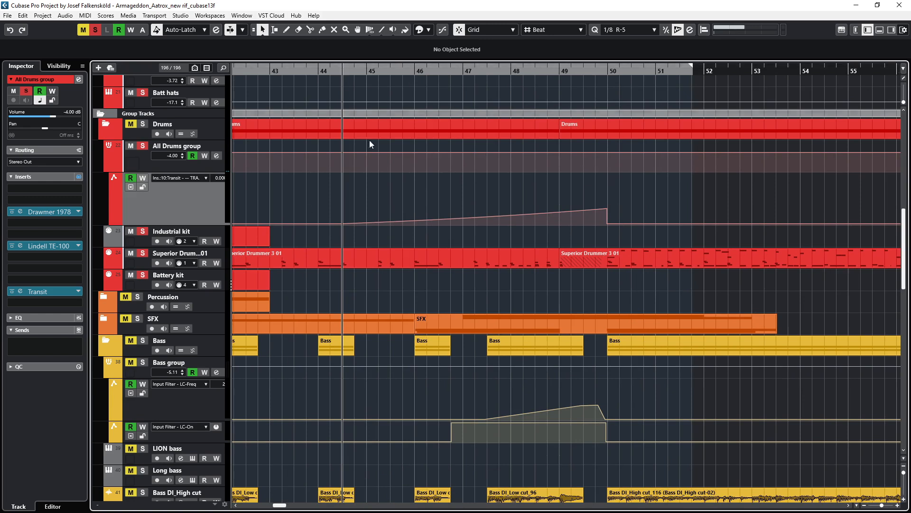
left_click(608, 209)
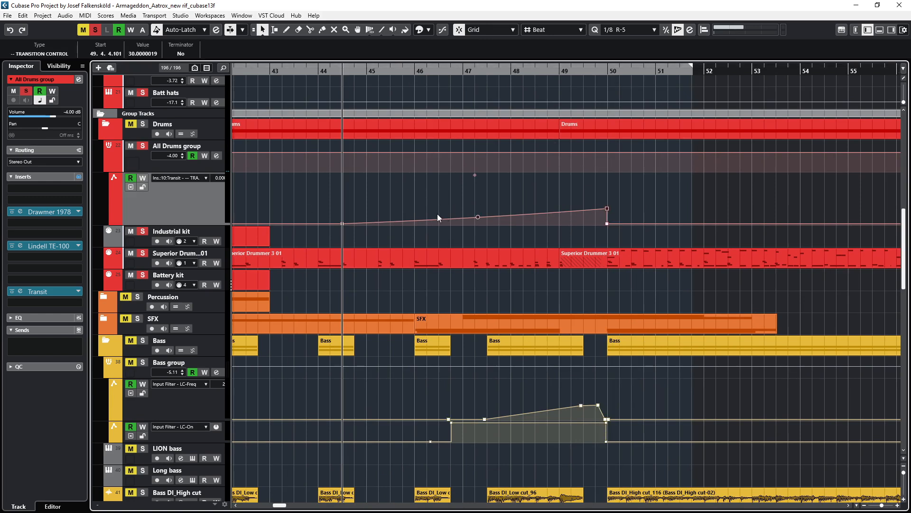
left_click_drag(326, 197, 638, 236)
left_click(328, 190)
scroll(326, 189, "down", 2)
key("space")
- Watch the All Drums group's Transit plug-in follow the automation during playback, and close its windows
left_click(172, 167)
key("e")
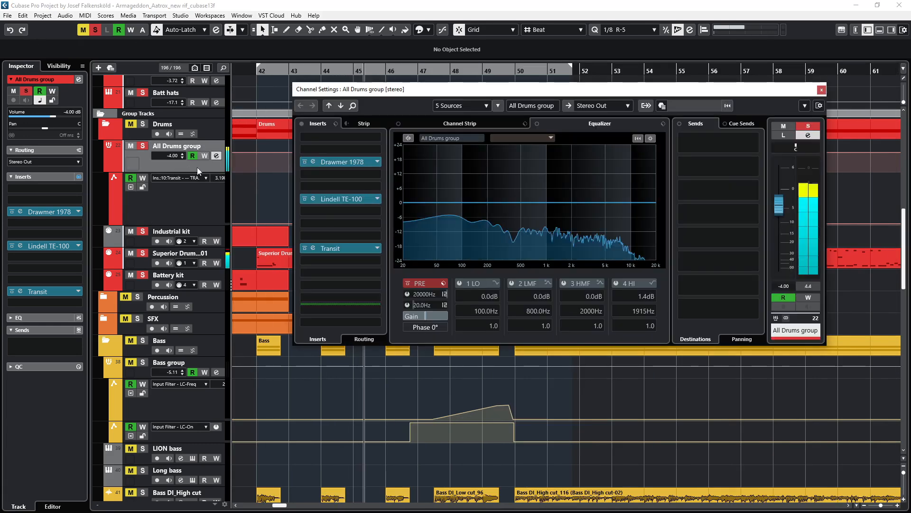
left_click(313, 248)
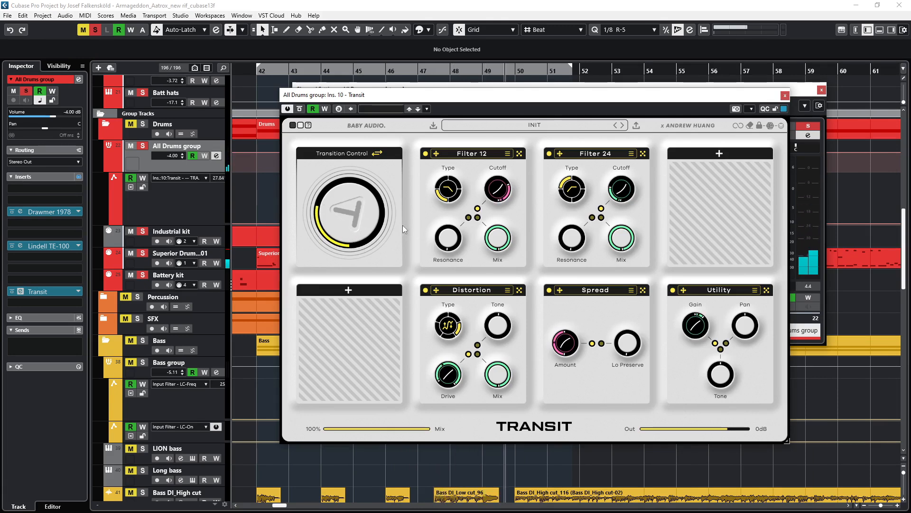
left_click(786, 96)
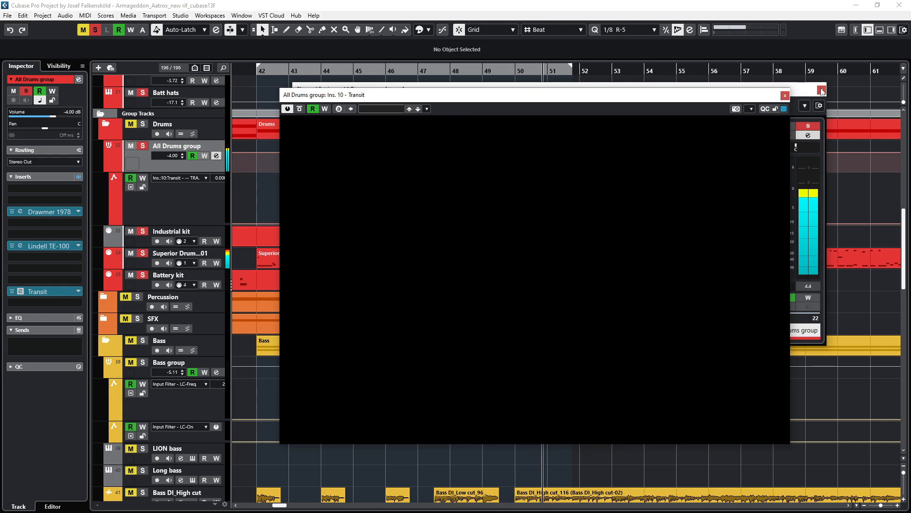
left_click(822, 90)
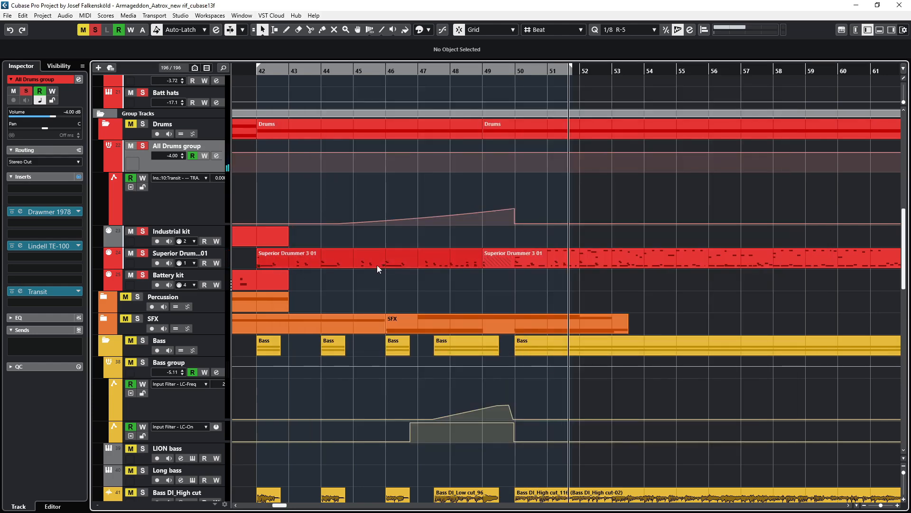
- Select the Bass group track and clear all solos in the project
scroll(377, 278, "down", 5)
left_click(189, 232)
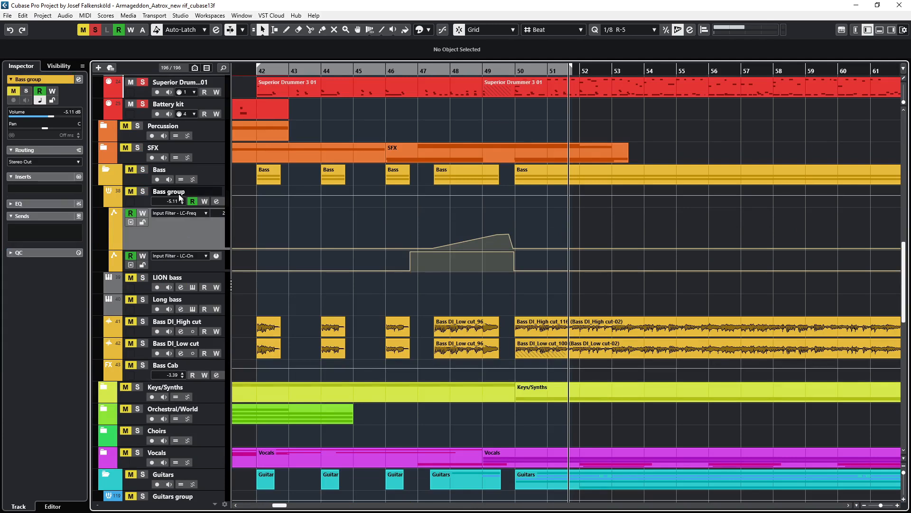
left_click(180, 198)
left_click(96, 30)
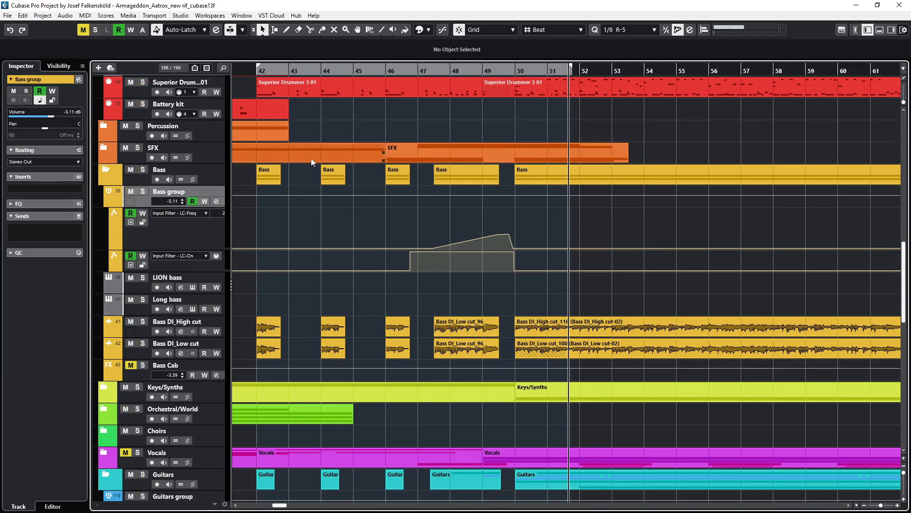
- Solo the Bass group and play its filter transition from about bars 46.75 and 47.5 while watching its equalizer spectrum
left_click(410, 69)
left_click(143, 191)
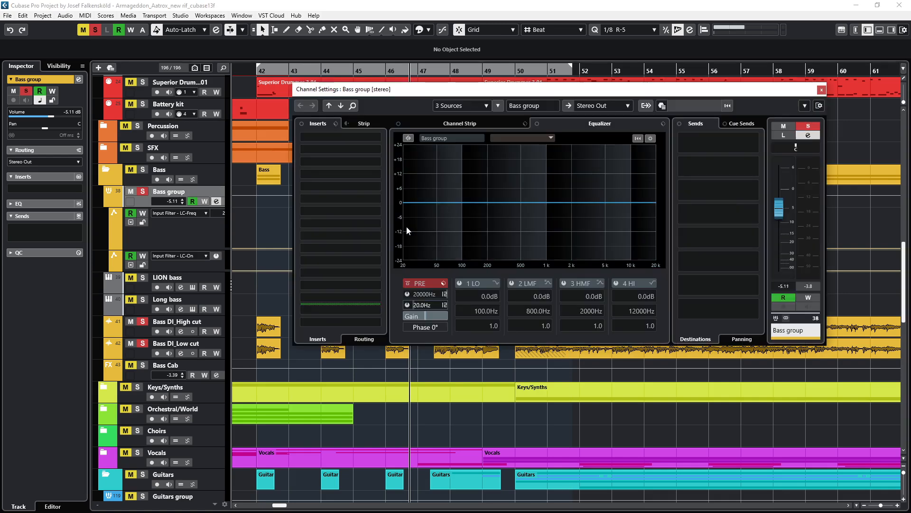
key("space")
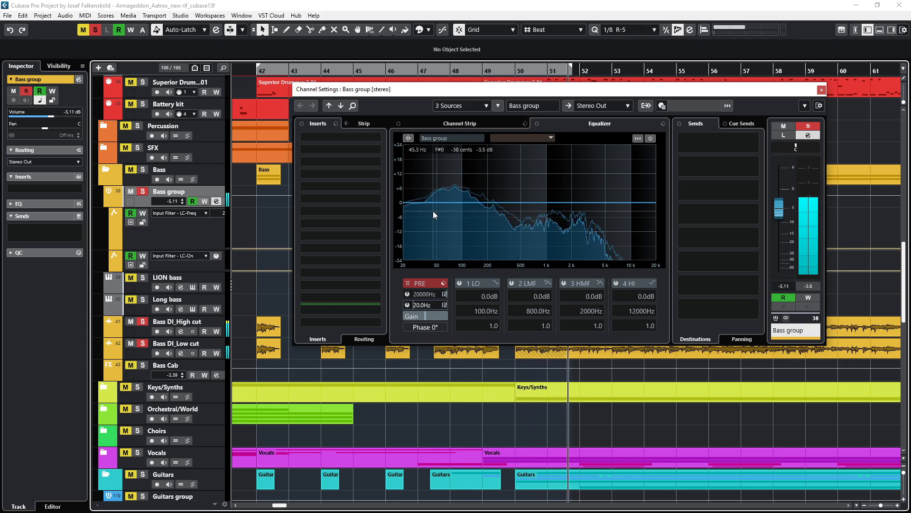
left_click(433, 72)
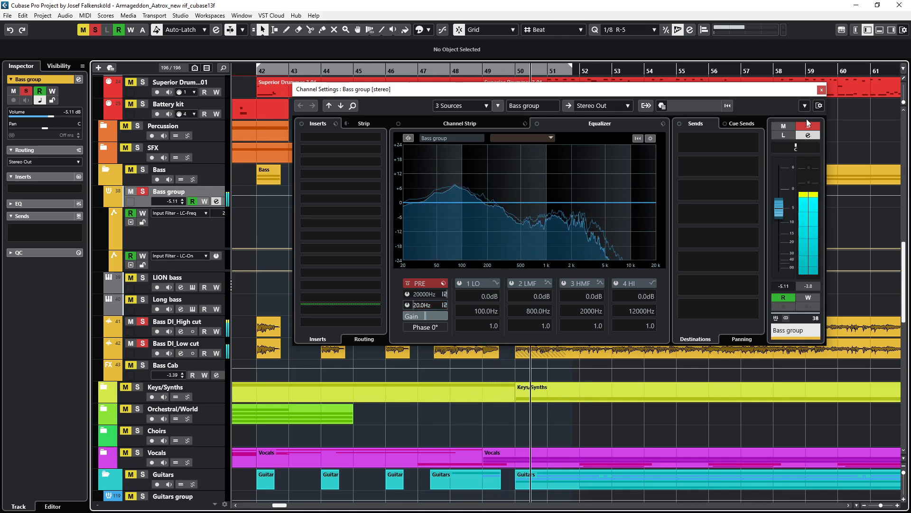
- Close the Bass group's channel settings and turn off its solo
left_click(822, 90)
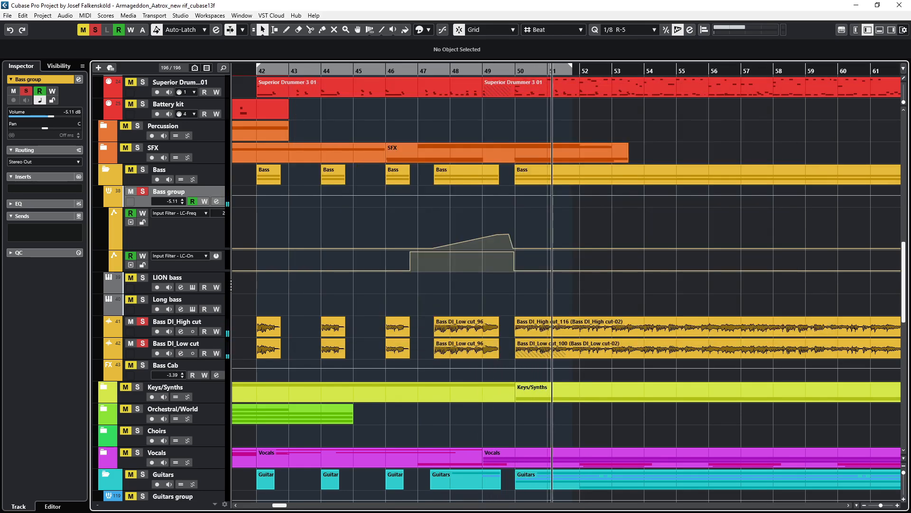
left_click(175, 195)
left_click(144, 191)
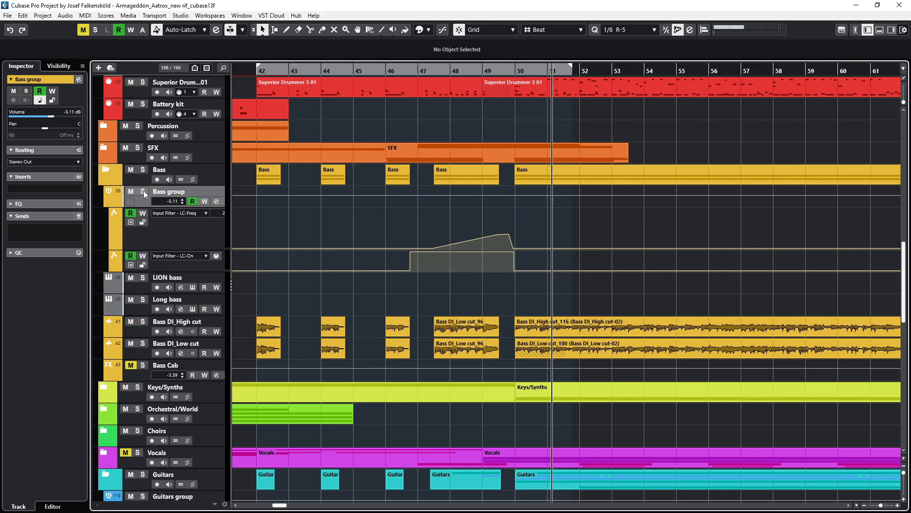
- Open the Guitars group's Transit insert, solo the group and play its transition from about bar 45
scroll(330, 262, "down", 5)
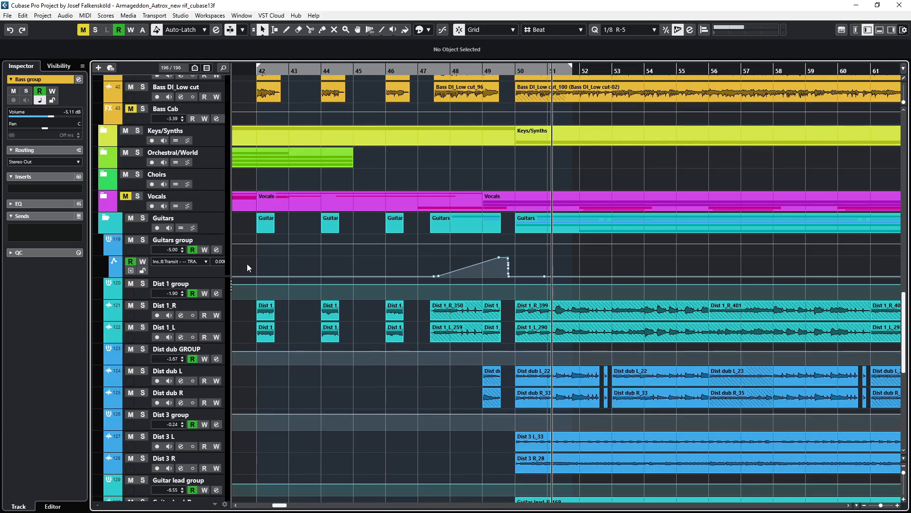
left_click(215, 250)
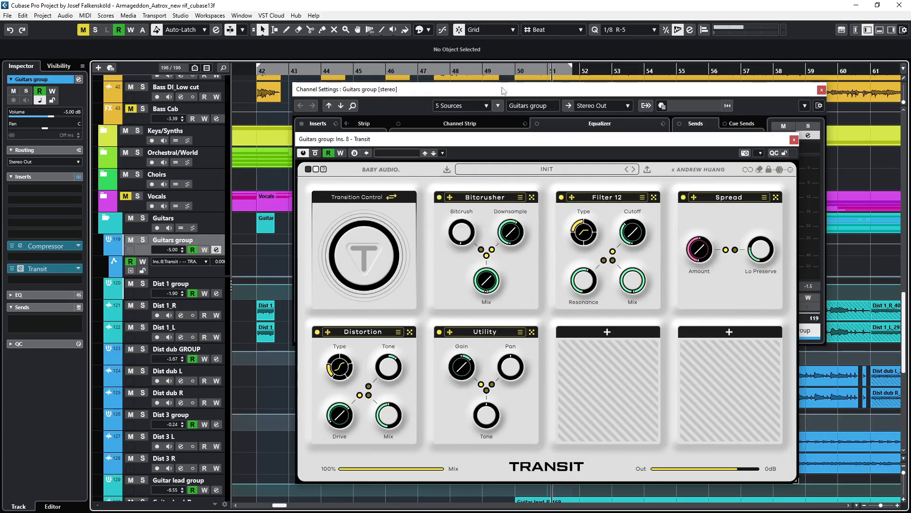
left_click(426, 70)
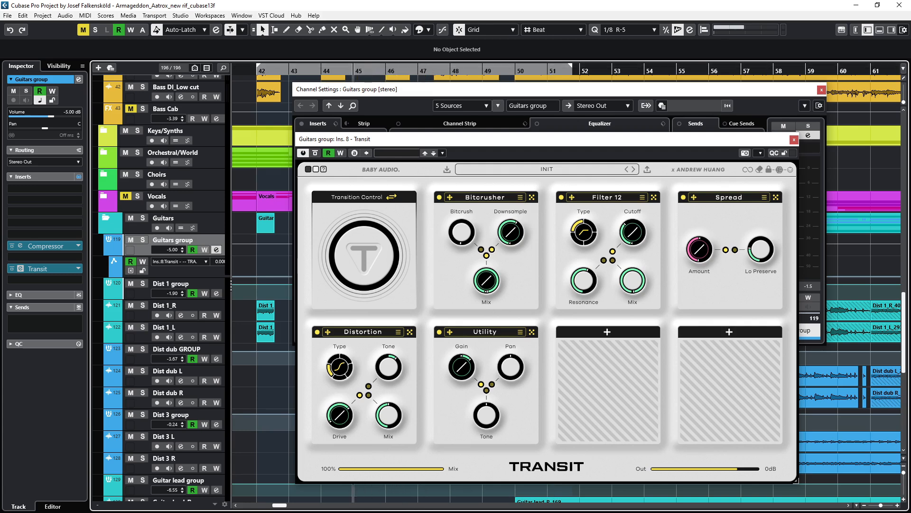
key("alt+Tab")
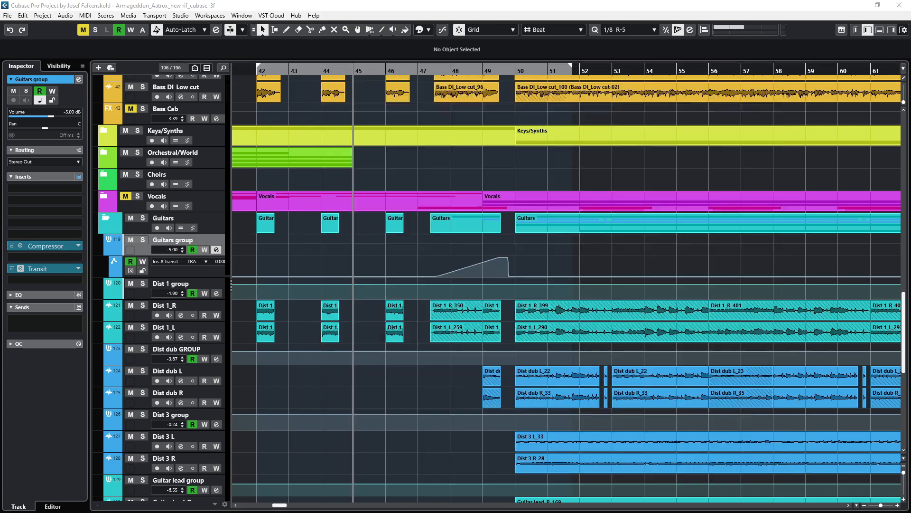
left_click(511, 4)
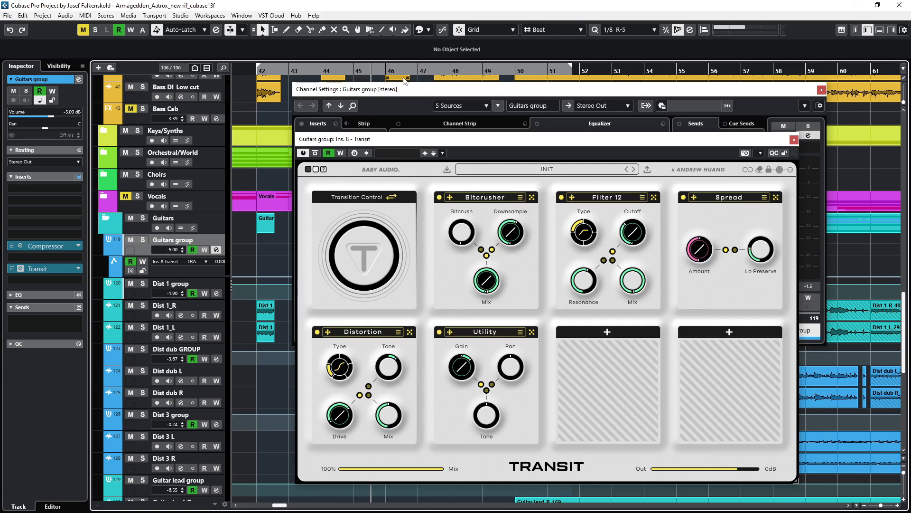
key("s")
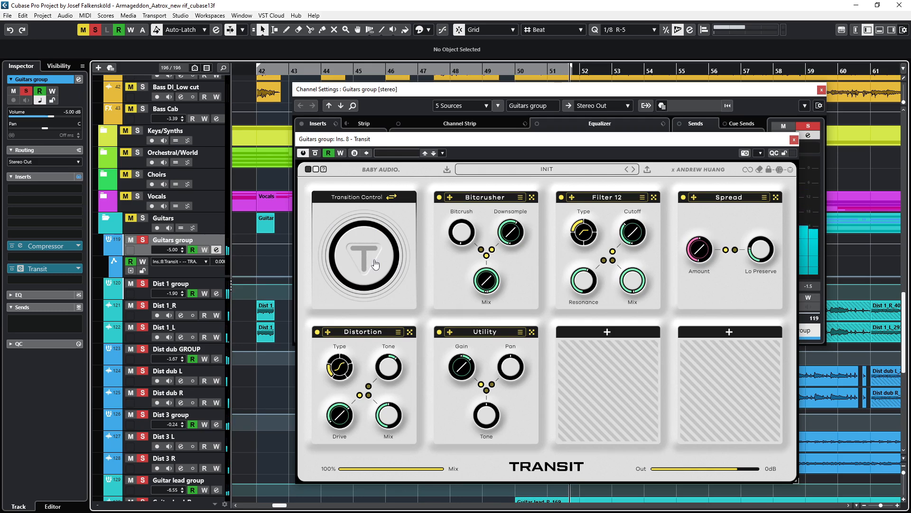
- Close the Guitars group's Transit and channel settings windows and turn off the group's solo
key("alt+Tab")
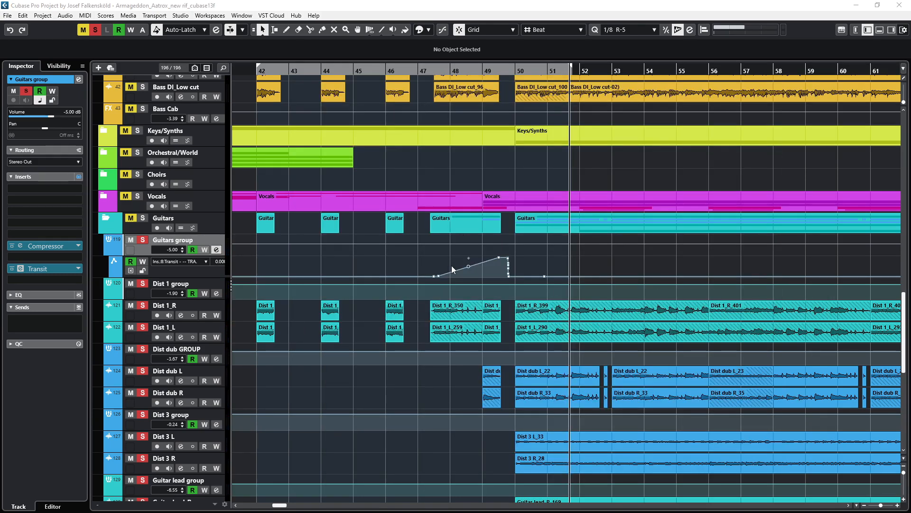
left_click(483, 265)
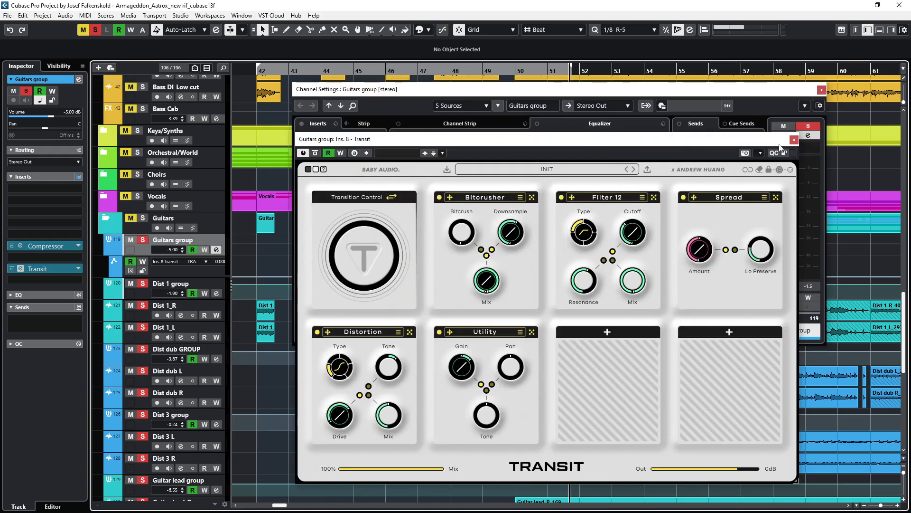
left_click(795, 140)
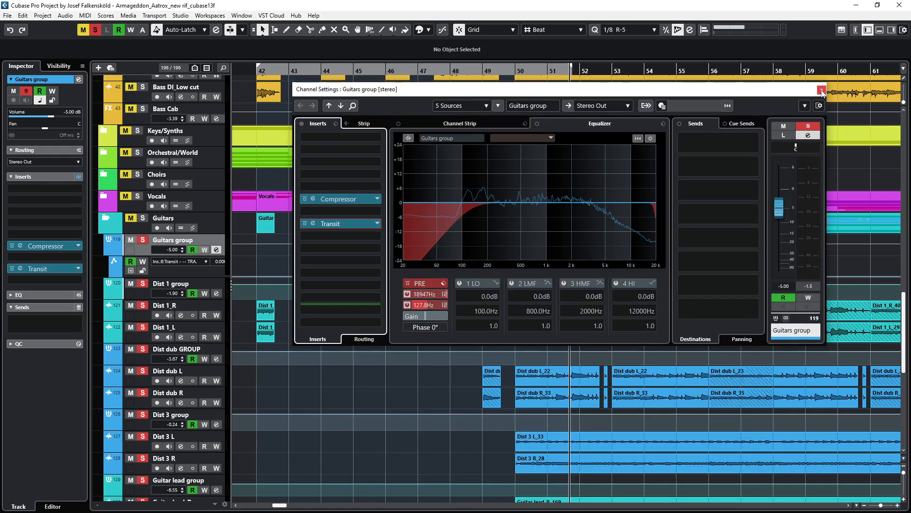
left_click(821, 90)
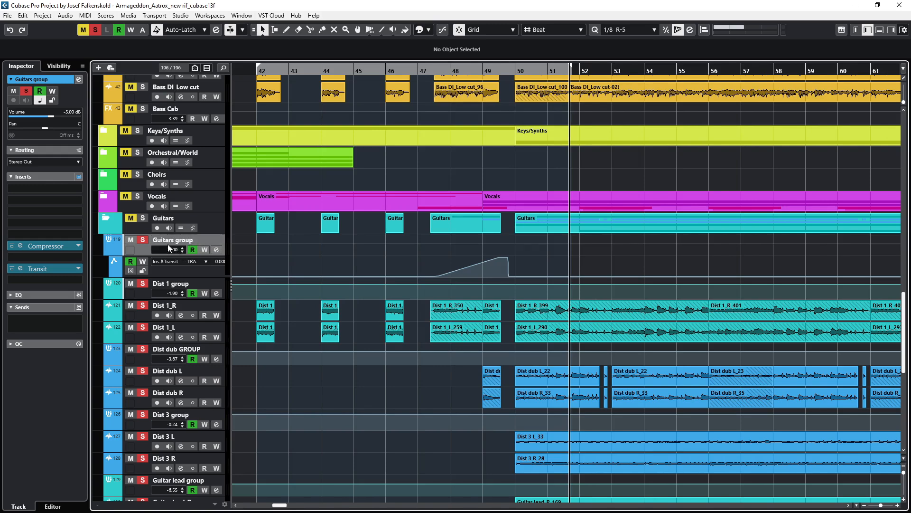
left_click(143, 241)
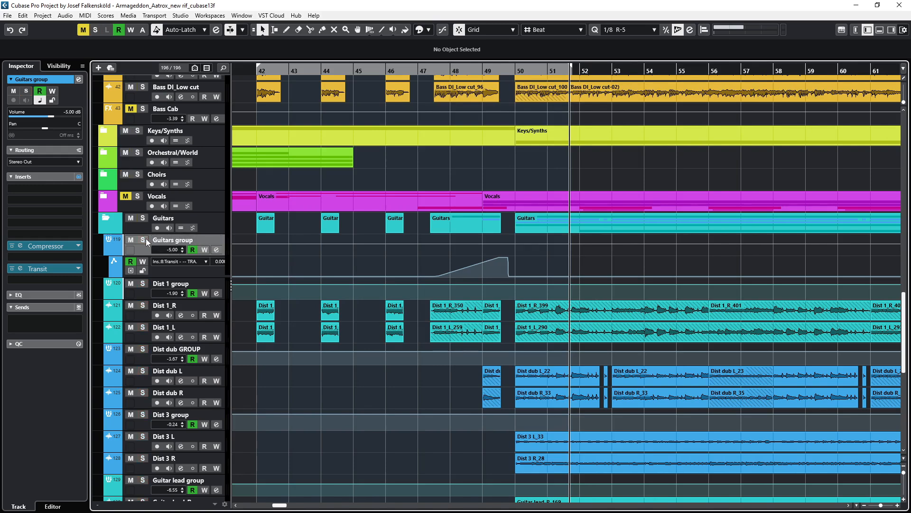
- Collapse the Guitars folder, expand the SFX folder and play the drums and SFX in solo through the transition
left_click(105, 218)
scroll(316, 337, "up", 10)
scroll(314, 363, "down", 5)
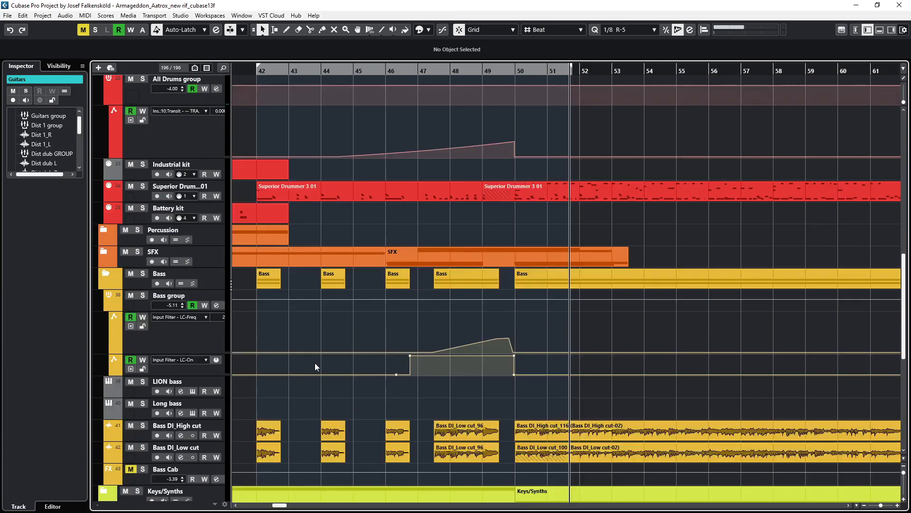
left_click(105, 166)
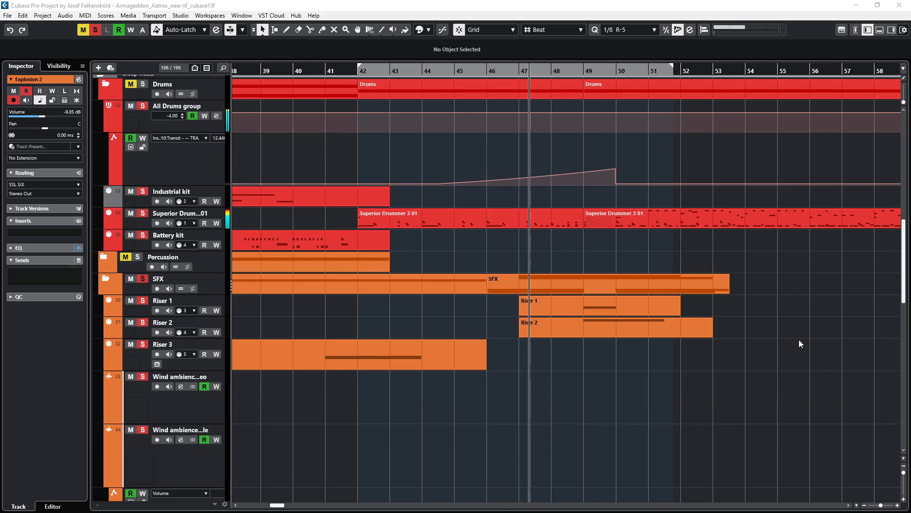
scroll(799, 340, "down", 3)
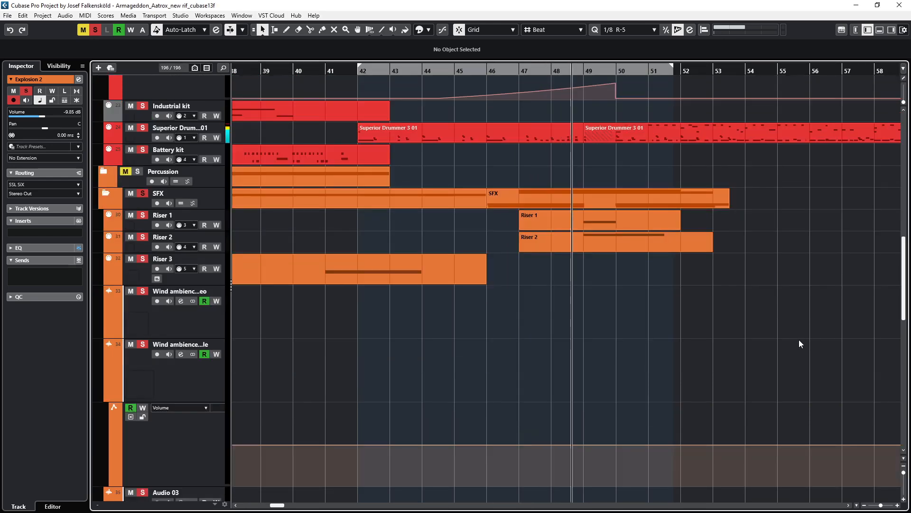
scroll(799, 340, "down", 3)
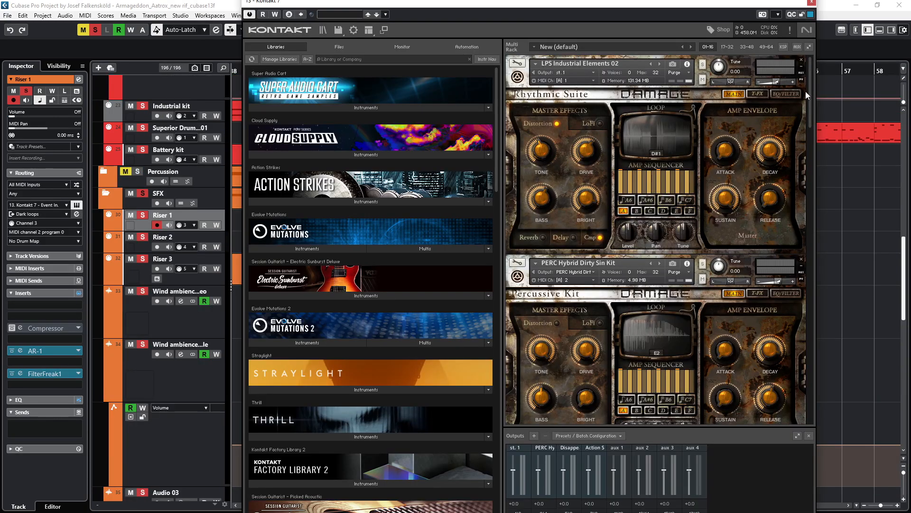
- Close the Kontakt instrument window and play the Riser 1 and Riser 2 tracks in solo from bar 49
left_click_drag(808, 101, 820, 138)
left_click(812, 2)
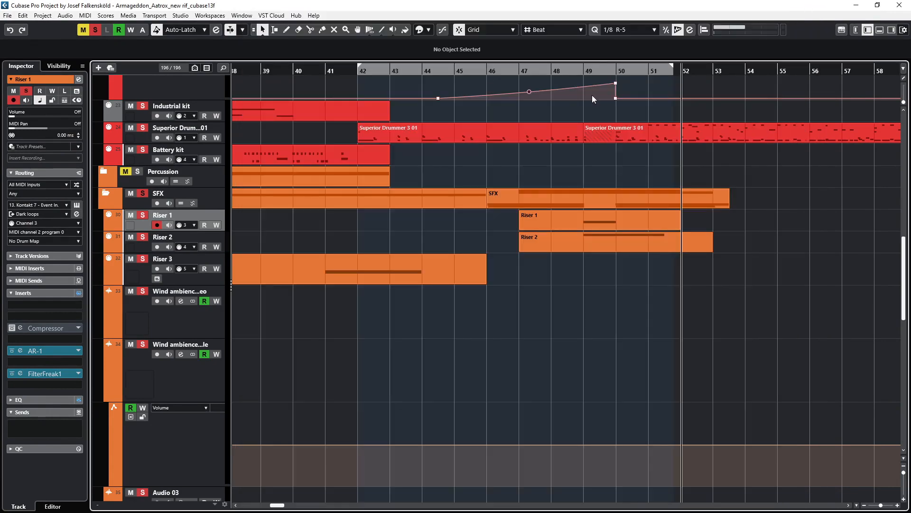
left_click(584, 71)
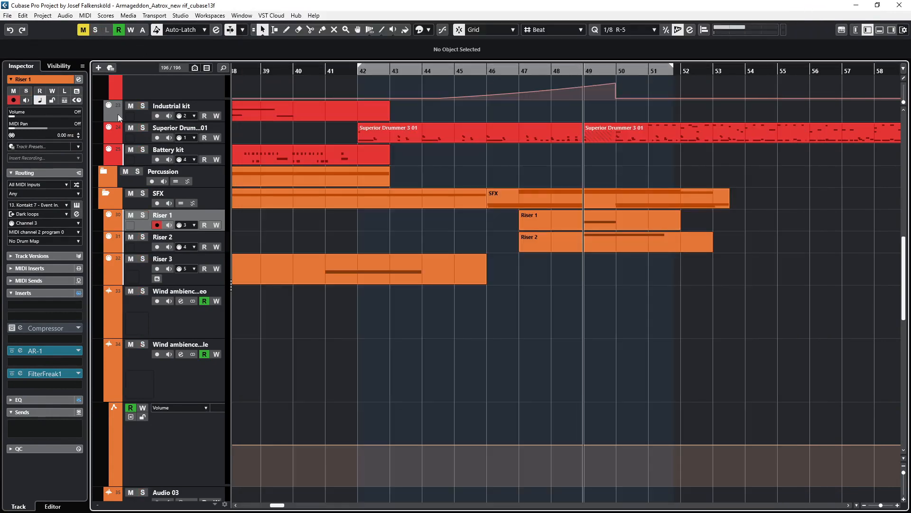
key("space")
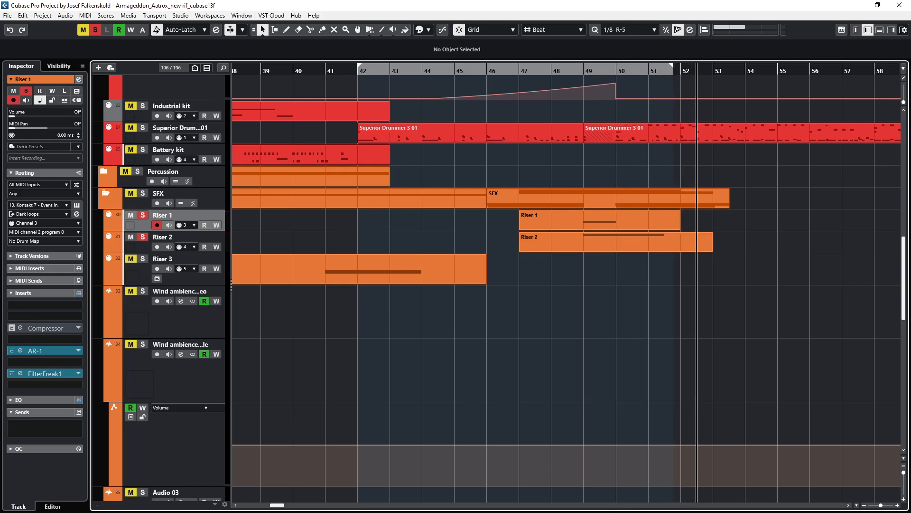
left_click(584, 307)
- Solo the Explosion 1 and Explosion 2 tracks and play their events from bar 46
scroll(555, 300, "down", 3)
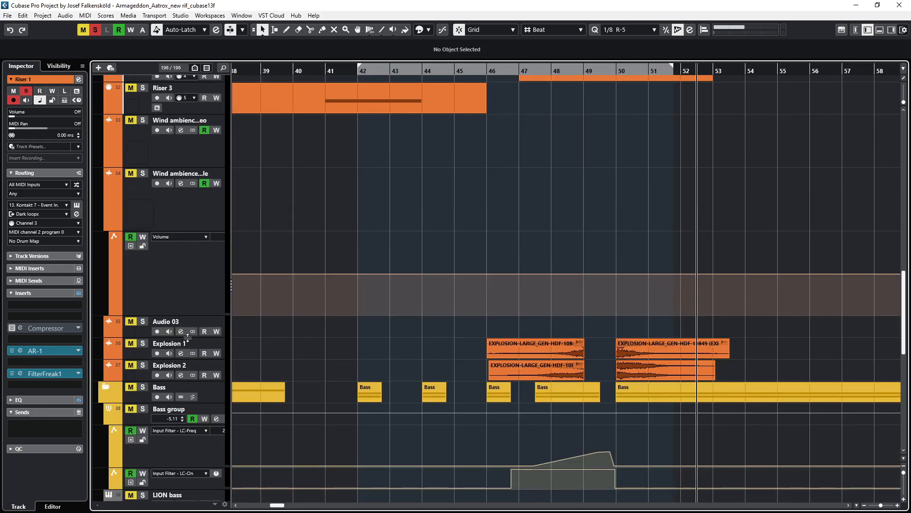
left_click(143, 343)
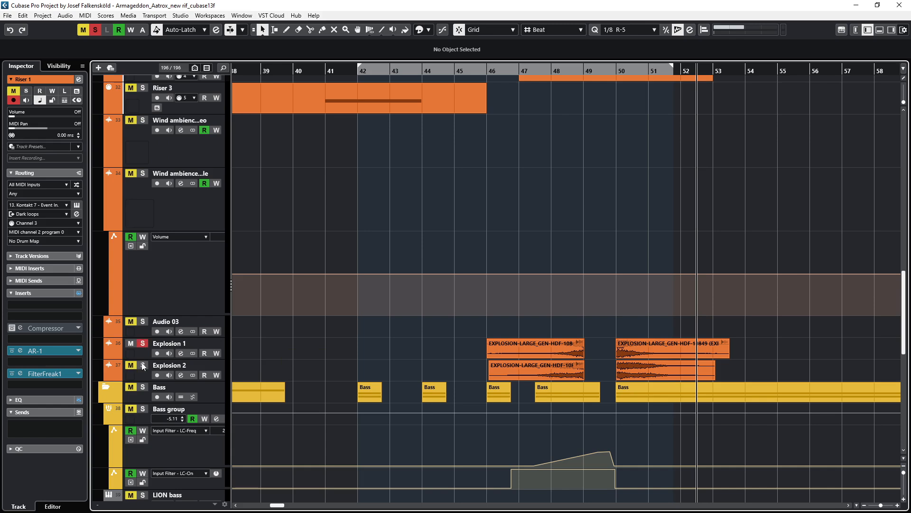
left_click(487, 71)
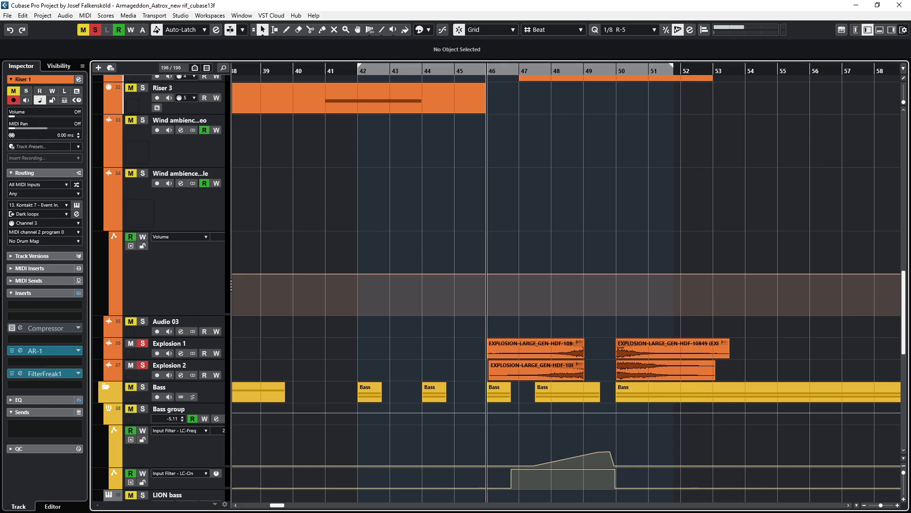
left_click(633, 350)
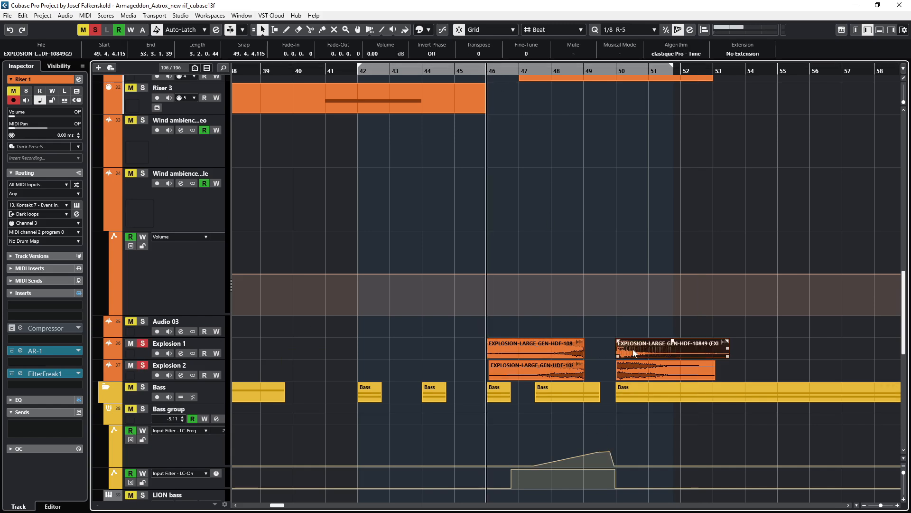
left_click(639, 375, "shift")
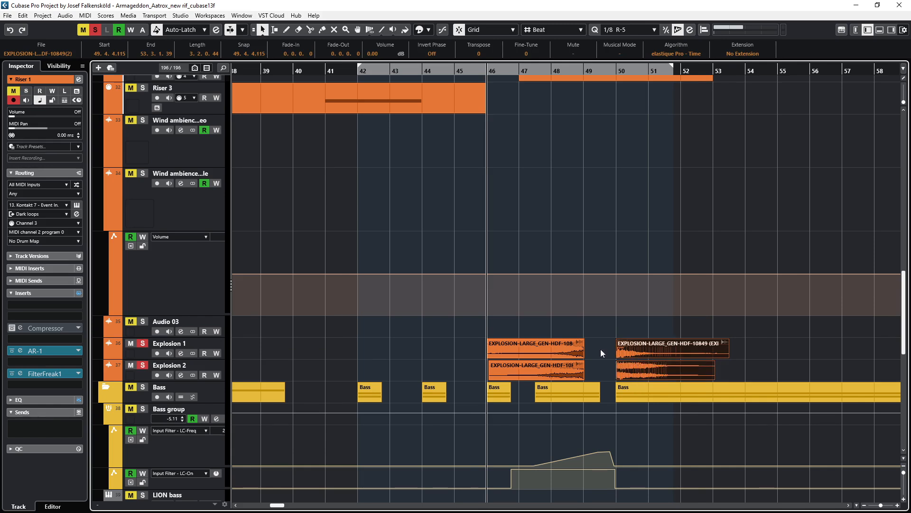
left_click(559, 352)
key("space")
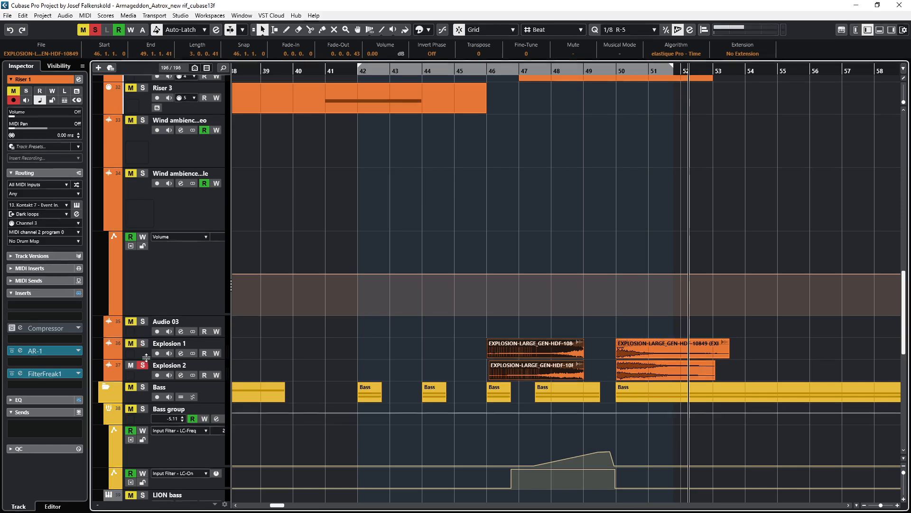
- Clear the remaining solos and collapse the SFX folder
scroll(623, 179, "down", 3)
left_click_drag(623, 204, 605, 307)
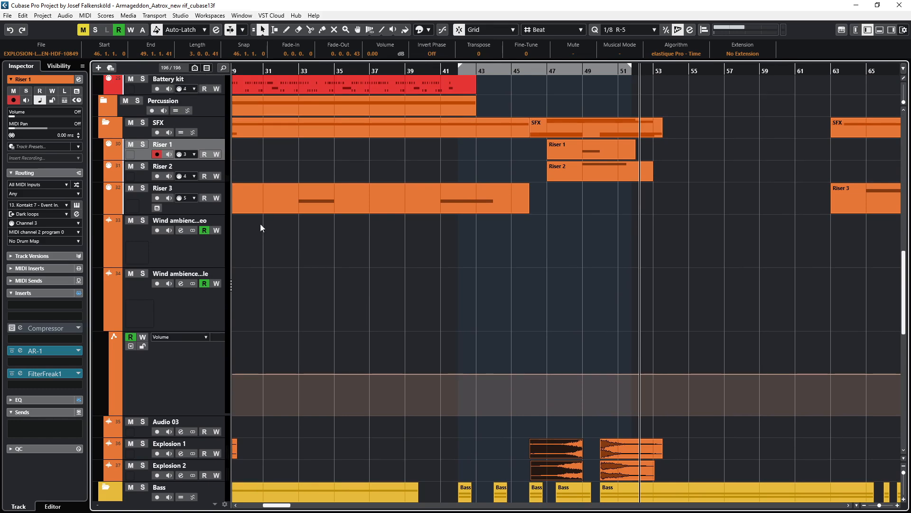
left_click(104, 123)
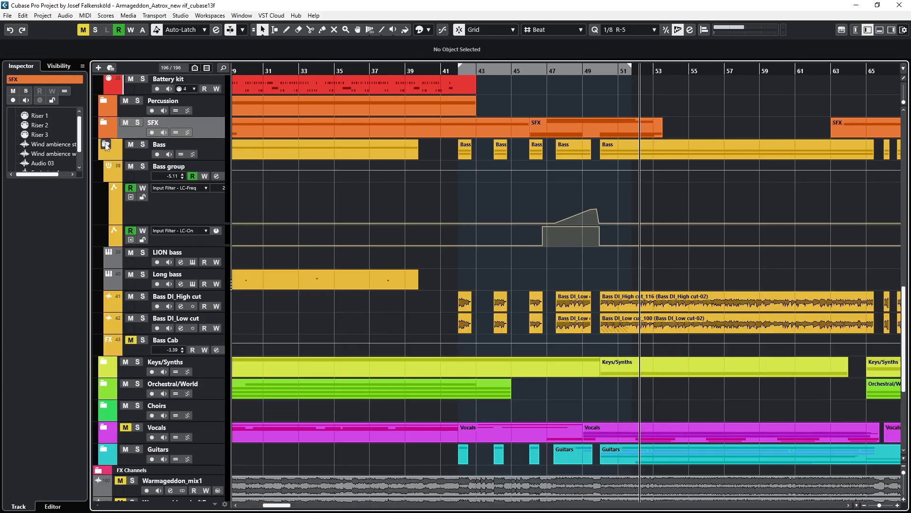
- Unmute the muted Armageddon vocal tracks in the Vocals folder and audition the group above Vox mid in solo from bar 49
scroll(473, 283, "down", 10)
scroll(473, 283, "down", 2)
left_click_drag(708, 234, 601, 249)
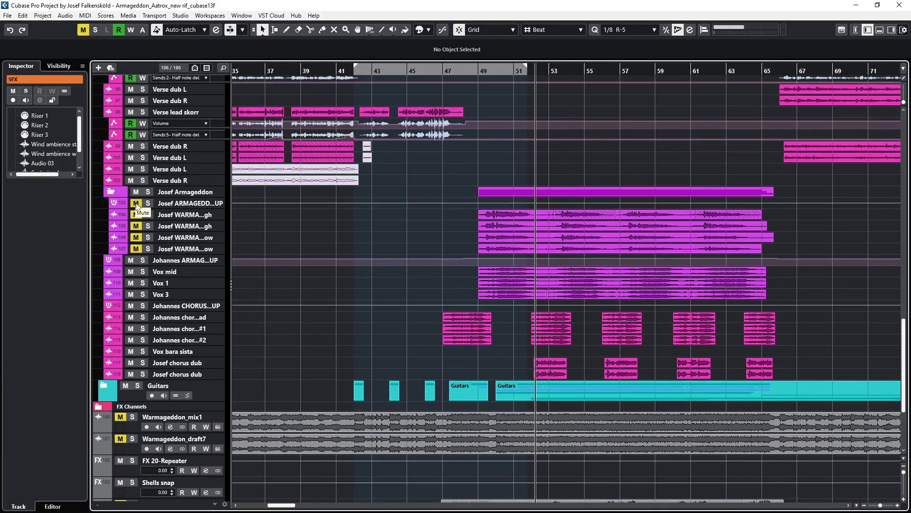
left_click(476, 71)
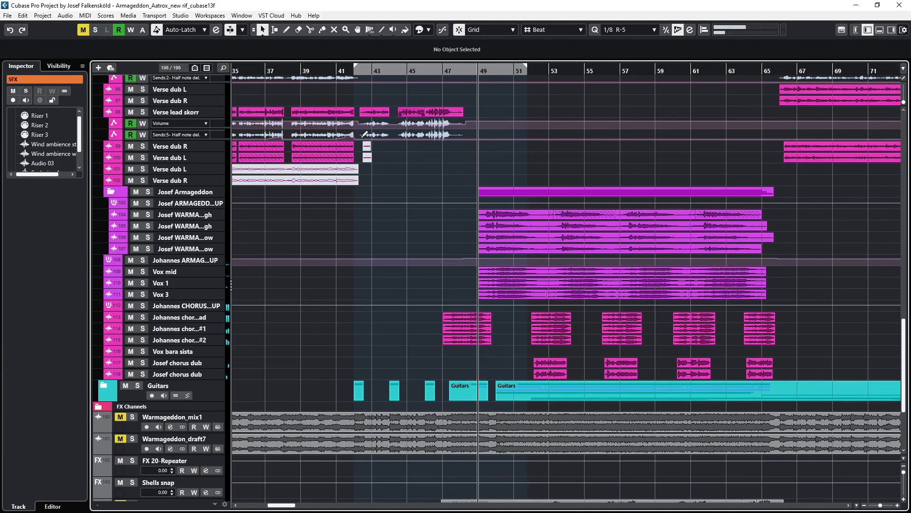
left_click(141, 261)
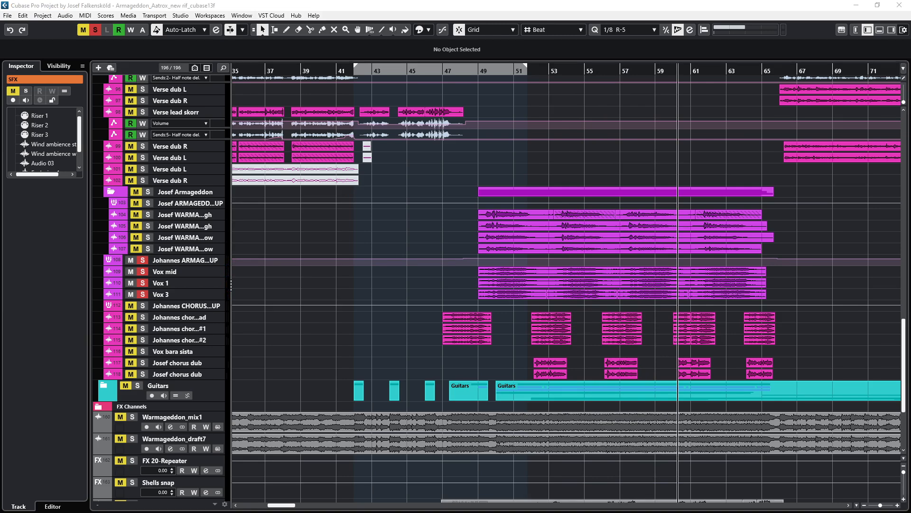
left_click(143, 260)
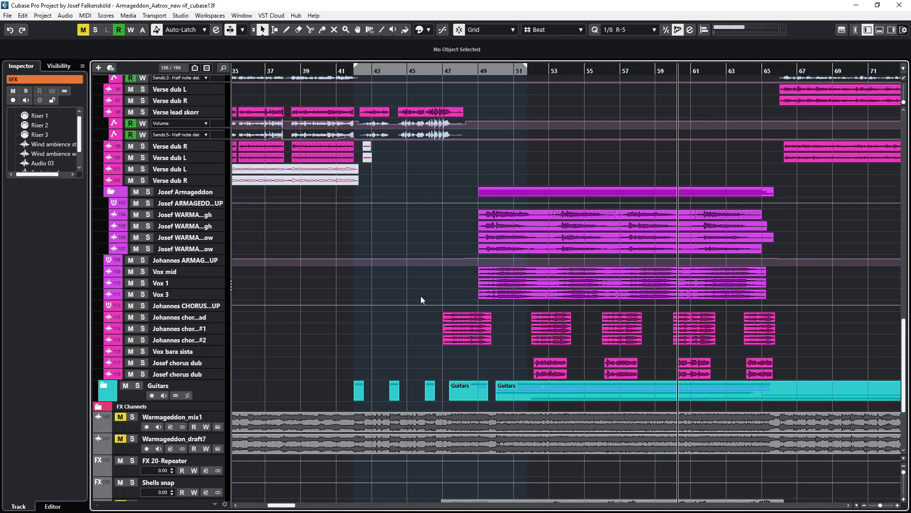
- Select the Vox mid, Vox 1 and Vox 3 tracks and increase their track height
left_click(209, 294)
left_click(172, 272, "shift")
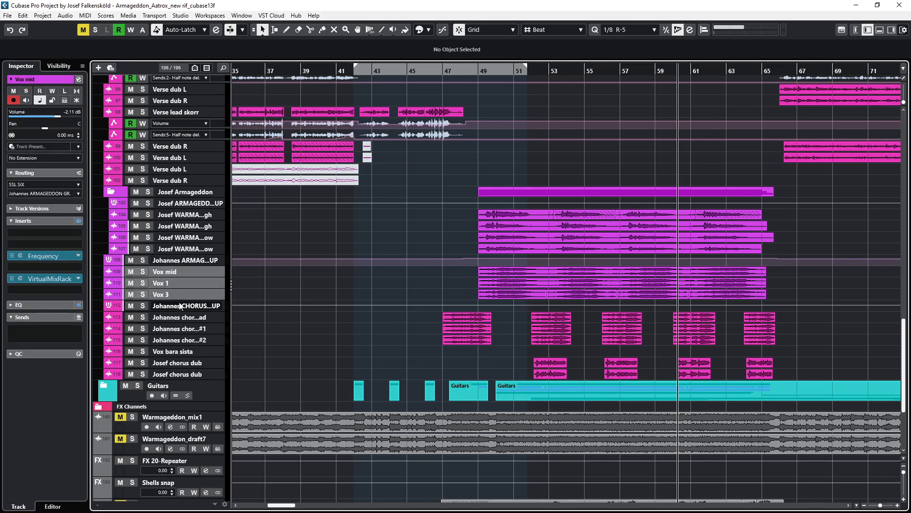
left_click_drag(179, 298, 178, 307)
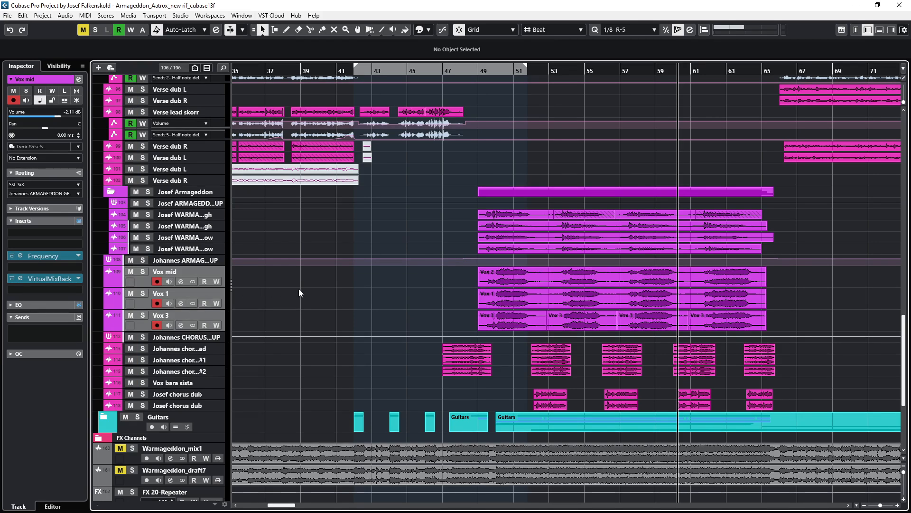
- Collapse the Vocals and Drums folders in the track list
scroll(304, 319, "up", 5)
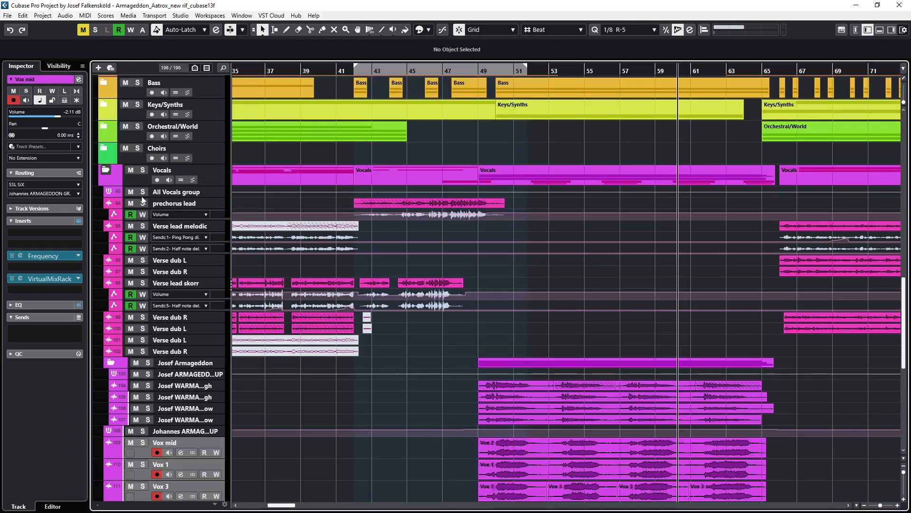
left_click(106, 171)
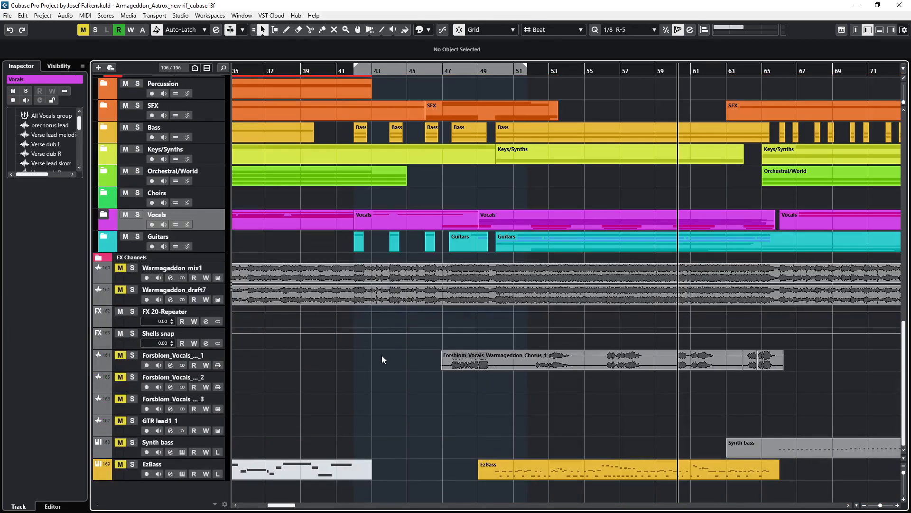
scroll(383, 355, "up", 10)
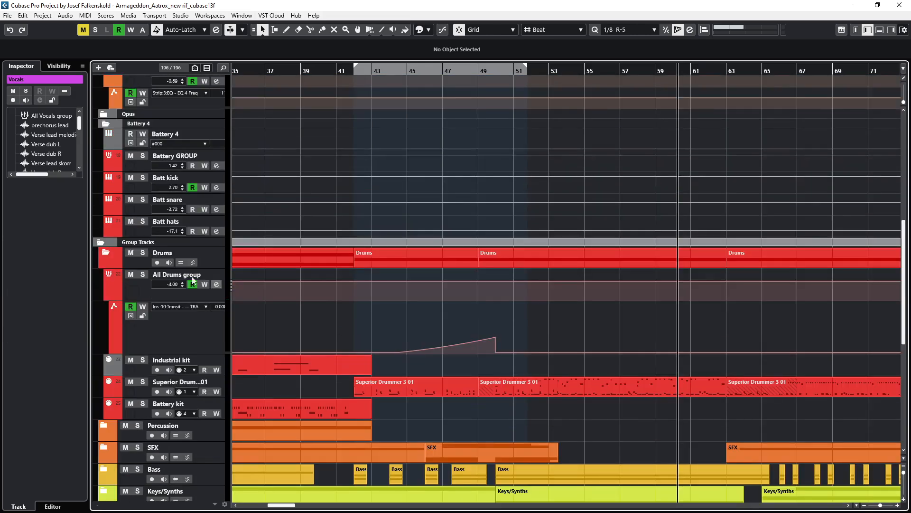
left_click(105, 254)
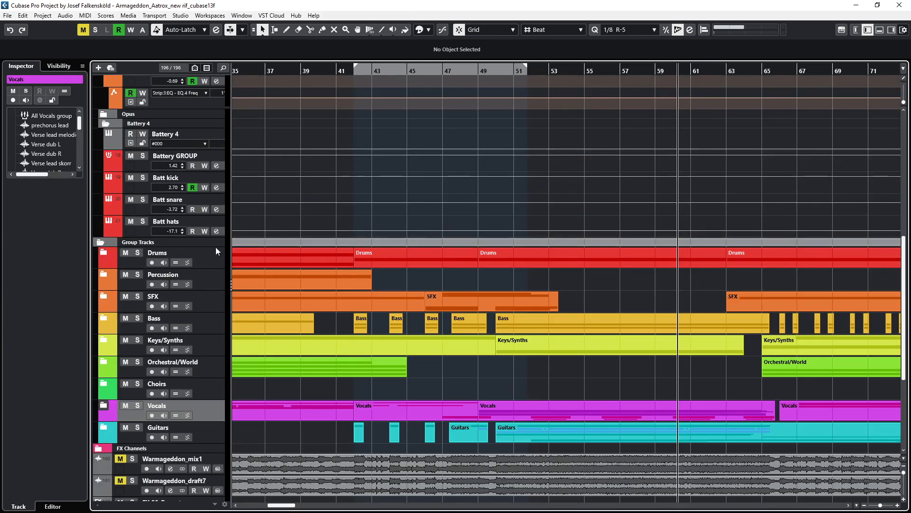
- Switch to the Falconshield Patreon membership page and examine the paid membership tiers
key("F3")
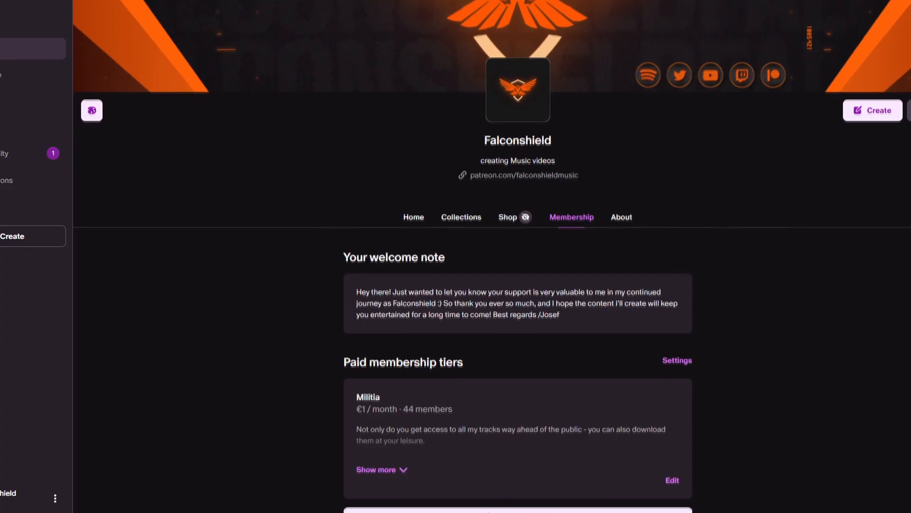
scroll(517, 285, "down", 2)
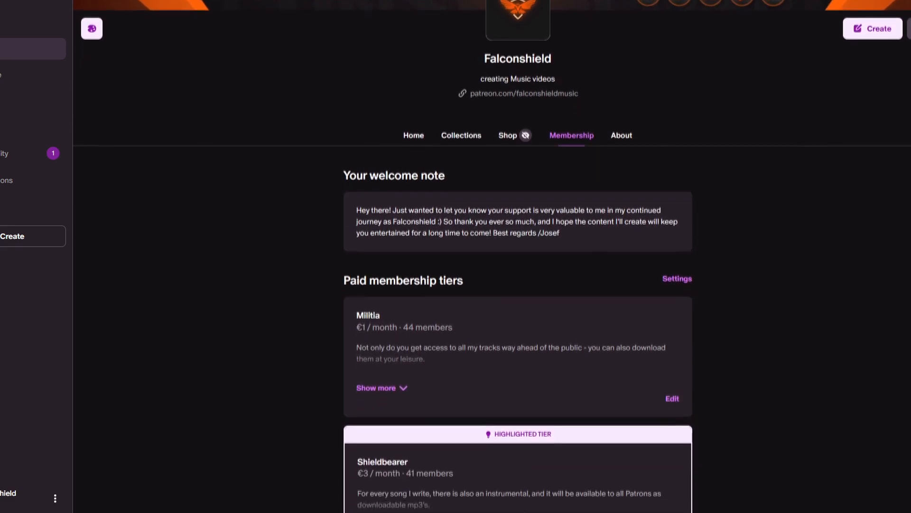
scroll(518, 285, "down", 3)
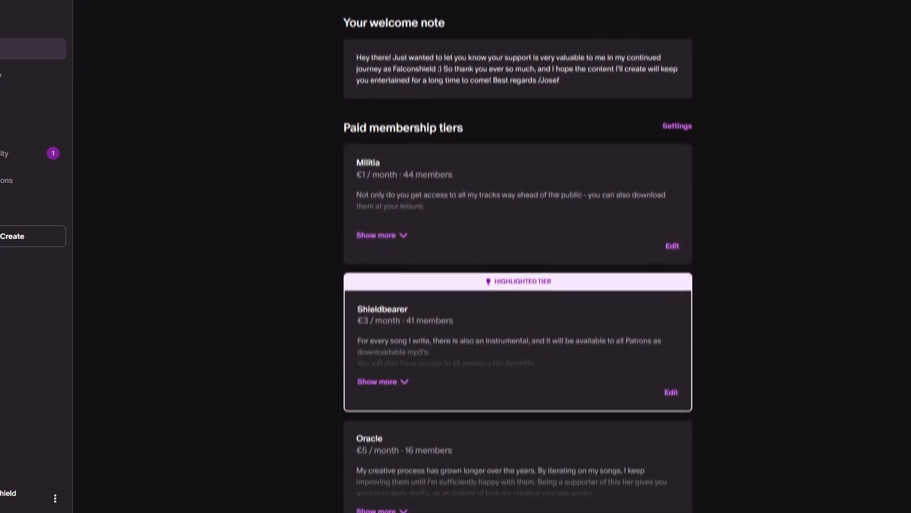
scroll(517, 256, "down", 3)
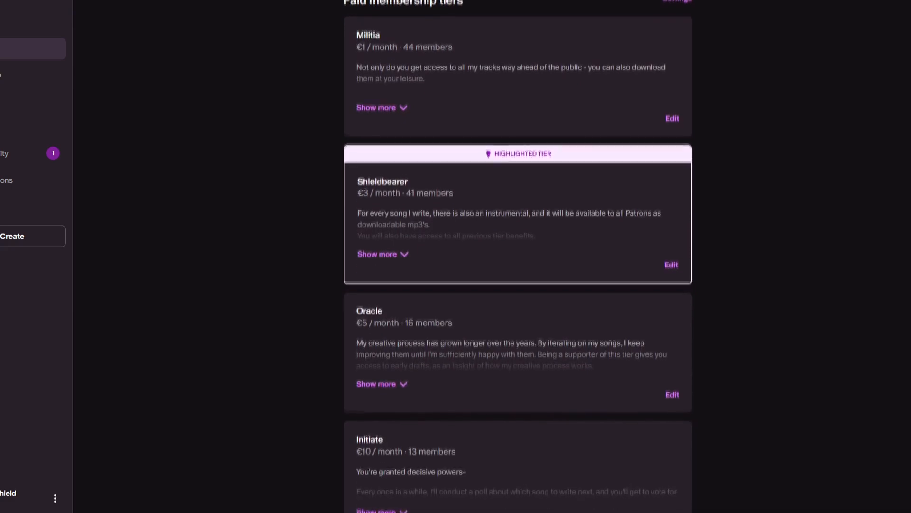
scroll(518, 256, "down", 1)
scroll(517, 256, "up", 1)
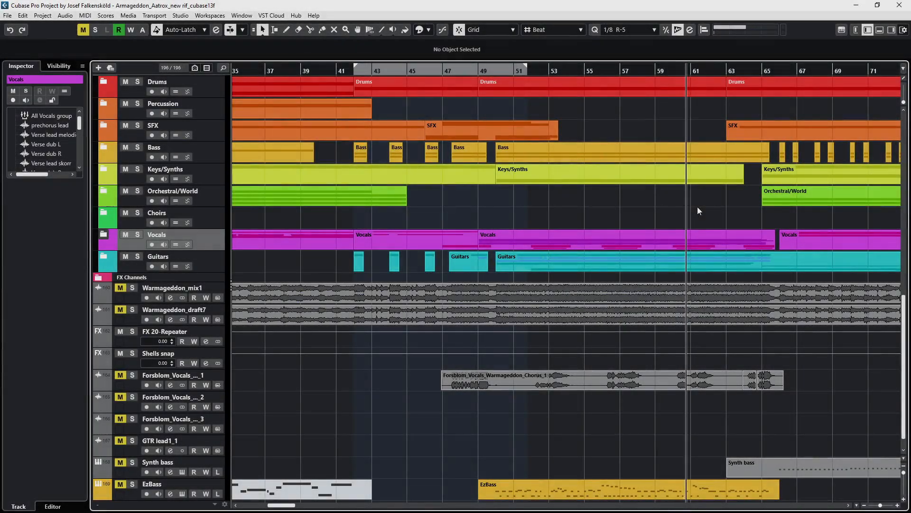
- Expand the Drums folder and open the Superior Drummer 3 01 part starting at bar 63 in the Key Editor
key("g")
key("g")
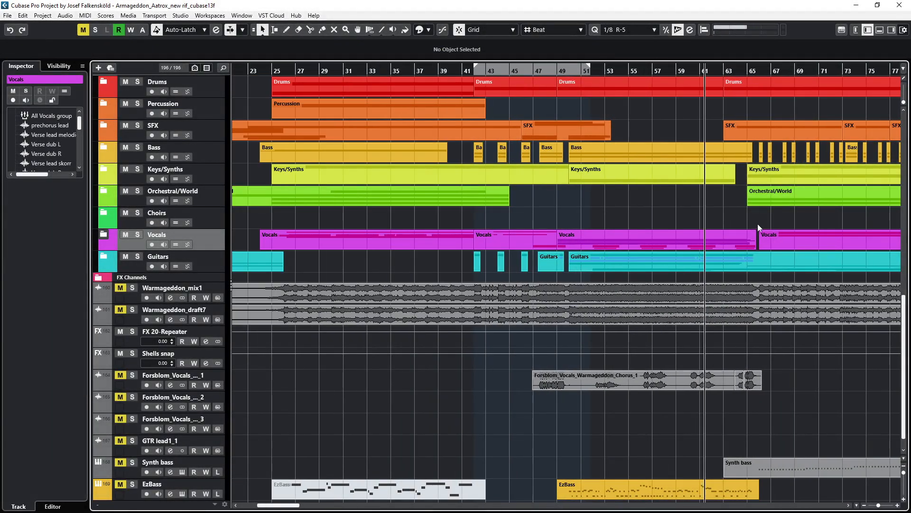
left_click_drag(823, 345, 702, 427)
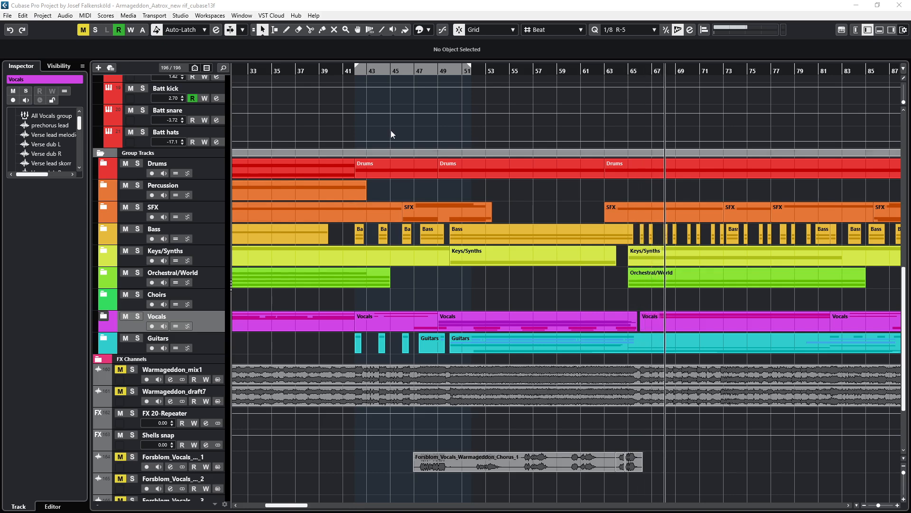
left_click(618, 187)
left_click_drag(659, 183, 471, 187)
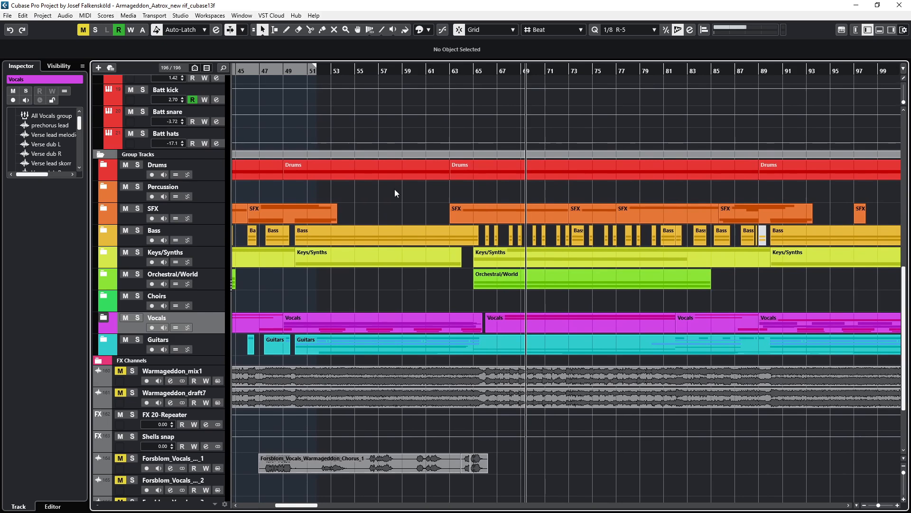
left_click(104, 165)
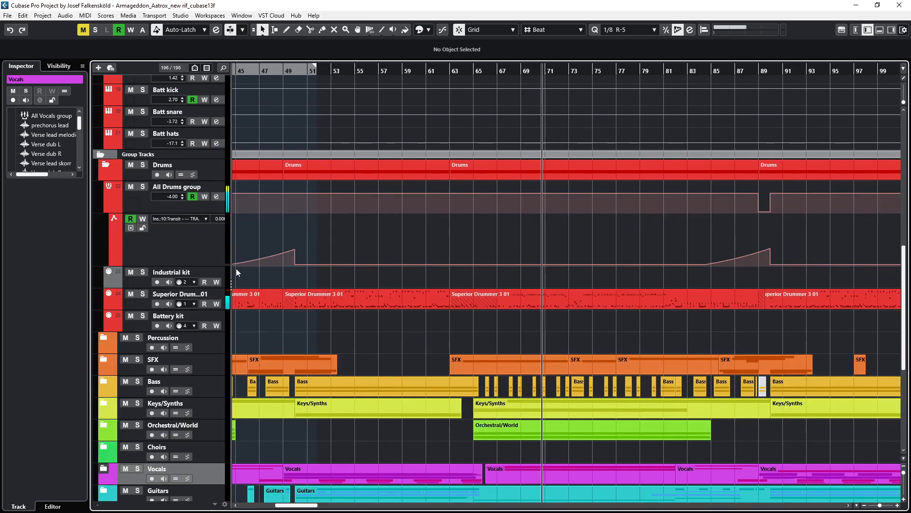
left_click(542, 298)
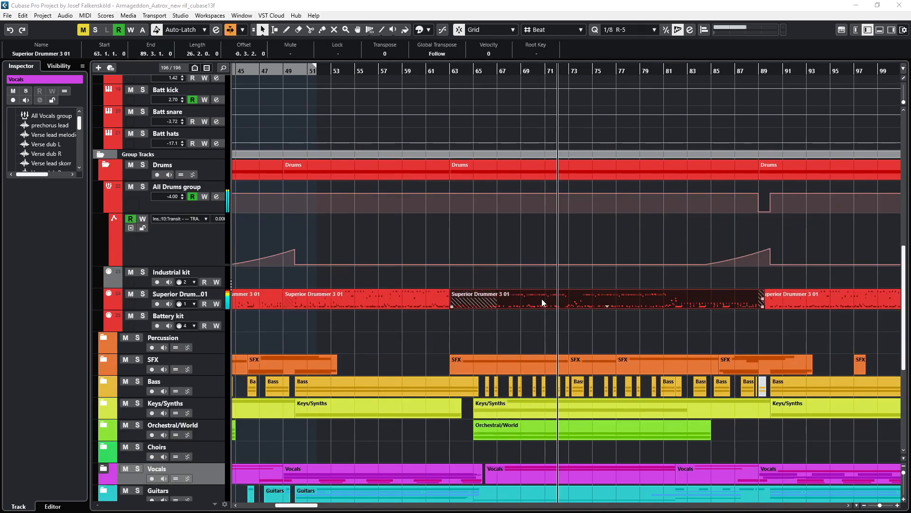
left_click_drag(910, 78, 96, 0)
left_click_drag(794, 294, 458, 208)
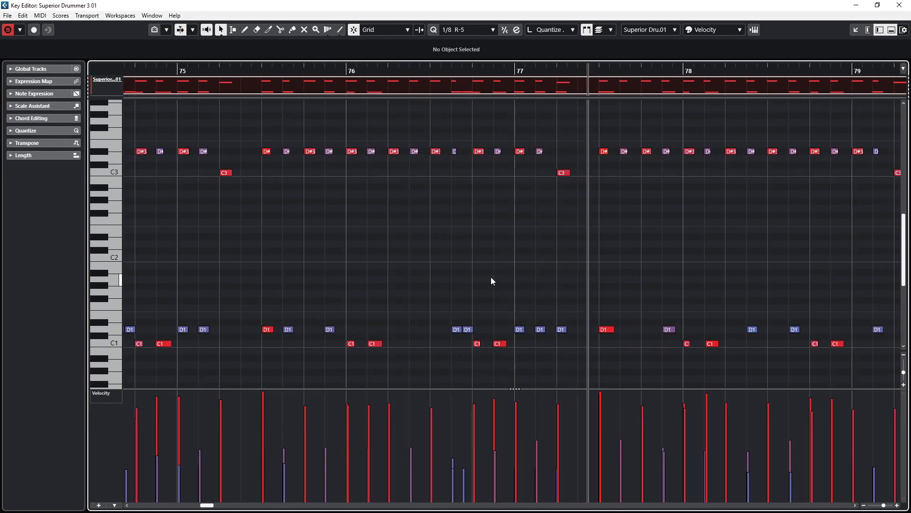
- Follow the playing drum part in the Key Editor and examine the drum fill notes in bar 81 leading into bar 82
key("g")
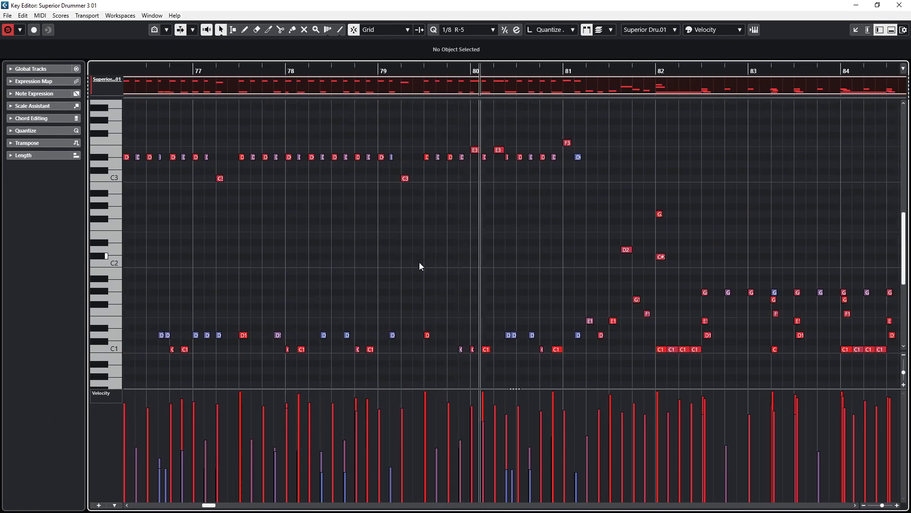
key("h")
key("h")
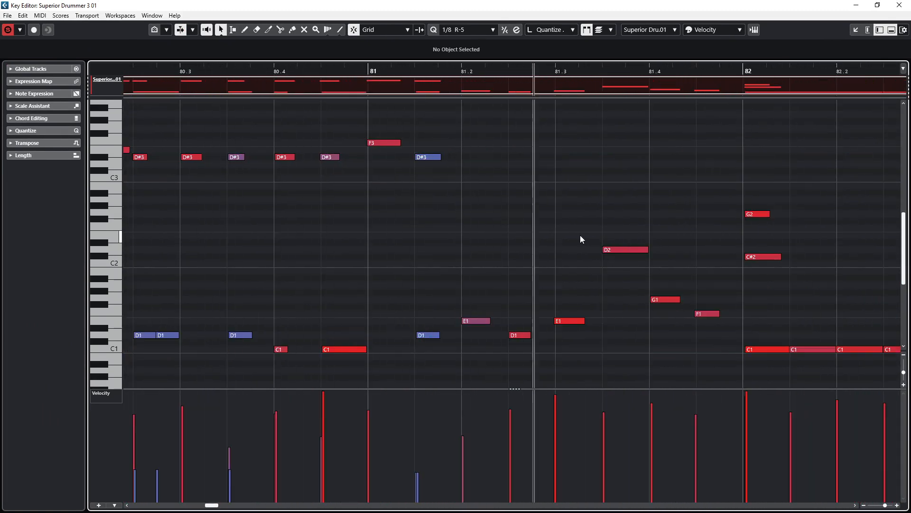